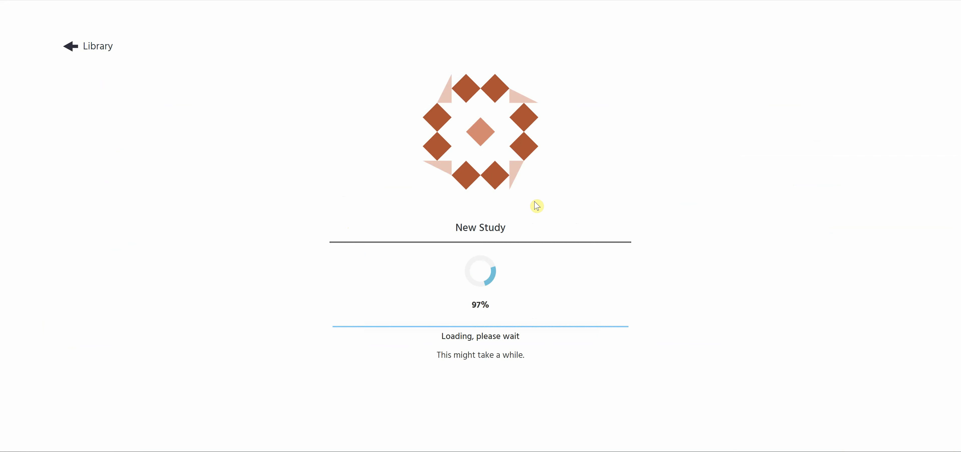
Start the study and answer the eight dog image comparisons, no for the first pair and yes for all others
{"action": "left_click", "coordinate": [479, 347]}
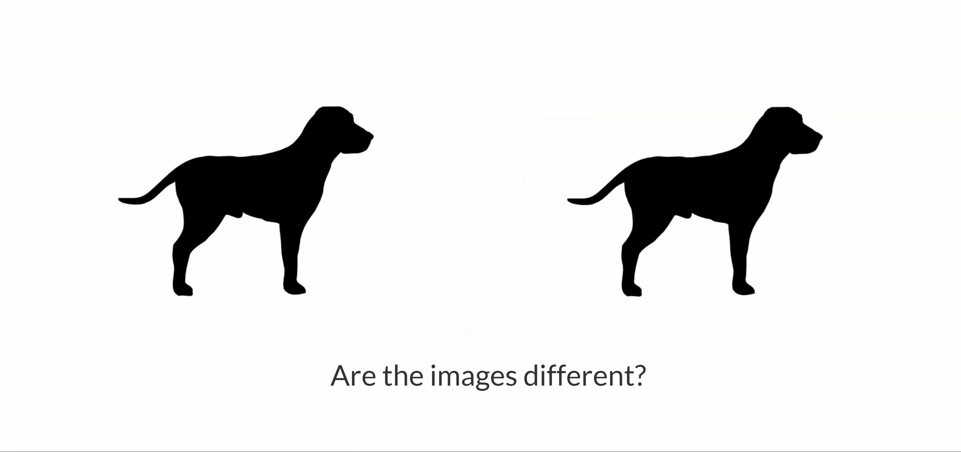
{"action": "key", "text": "n"}
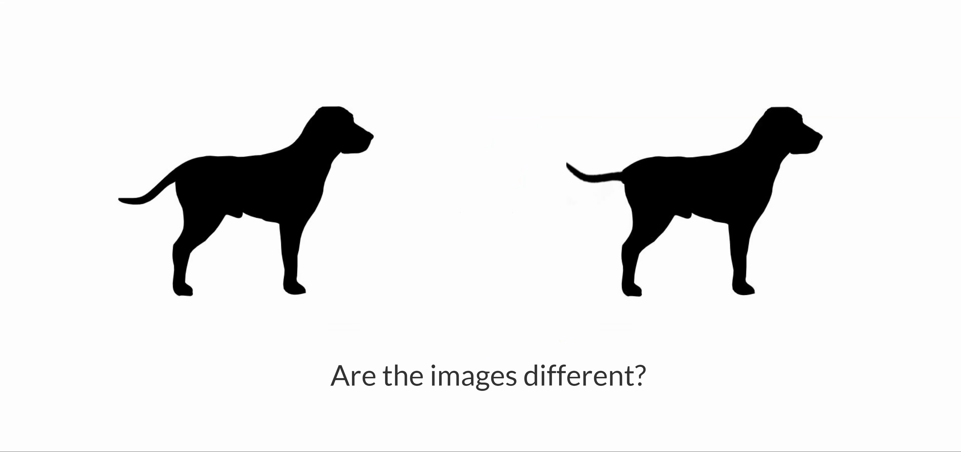
{"action": "key", "text": "y"}
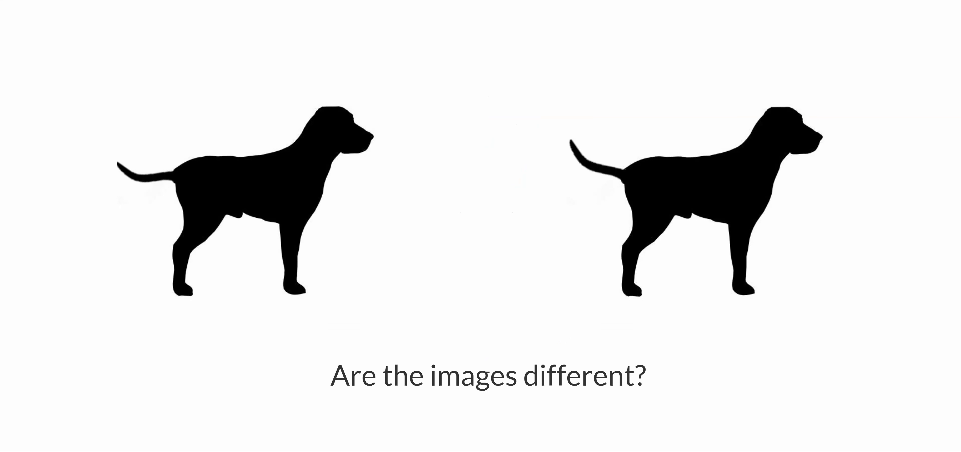
{"action": "key", "text": "y"}
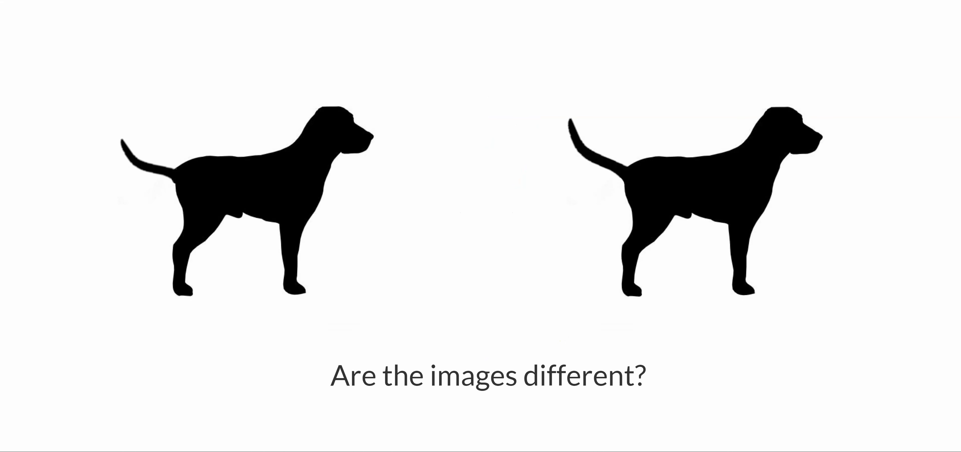
{"action": "key", "text": "y"}
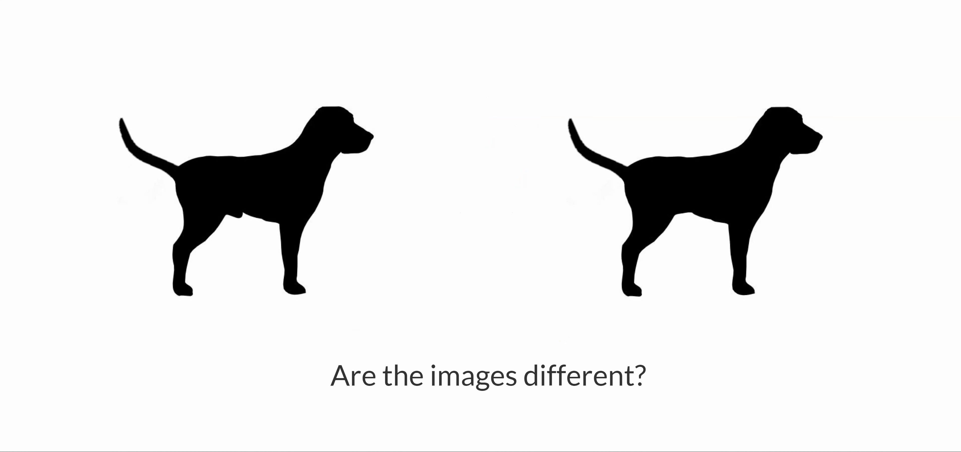
{"action": "key", "text": "y"}
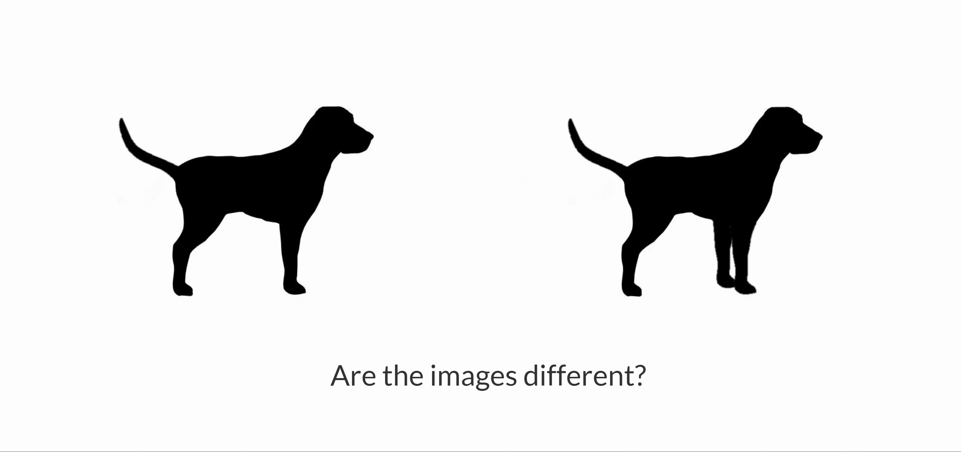
{"action": "key", "text": "y"}
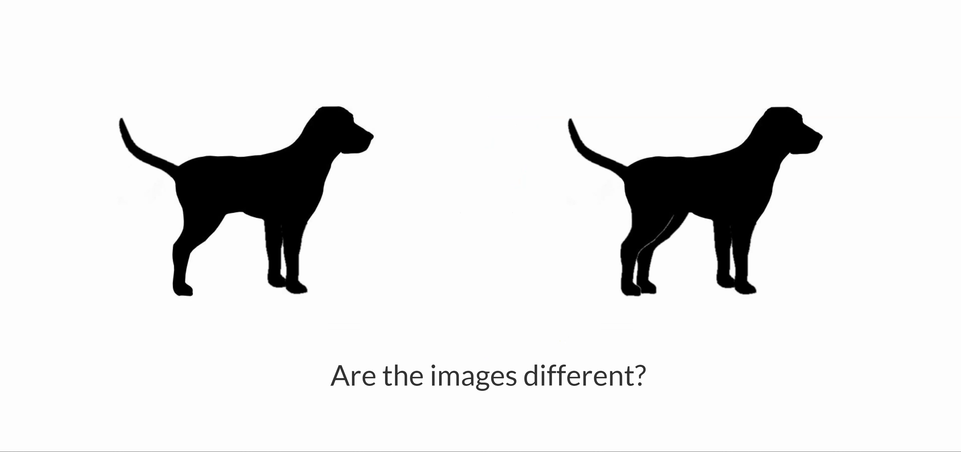
{"action": "key", "text": "y"}
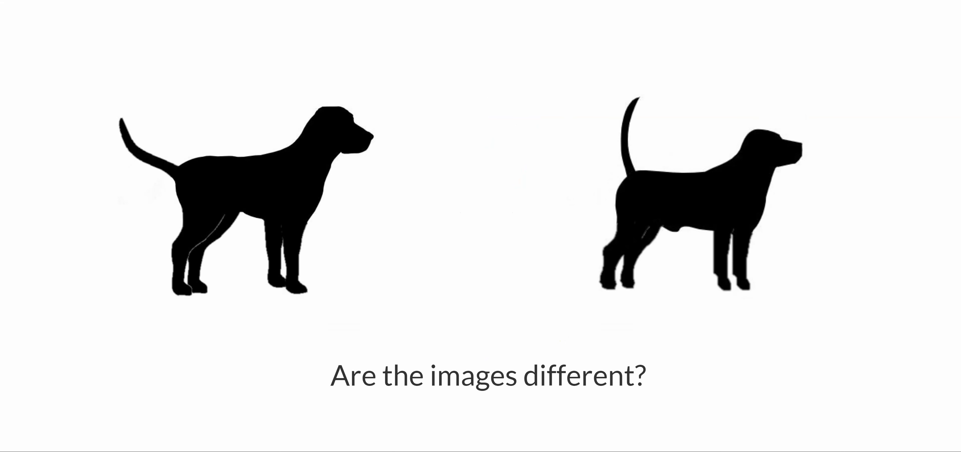
{"action": "key", "text": "y"}
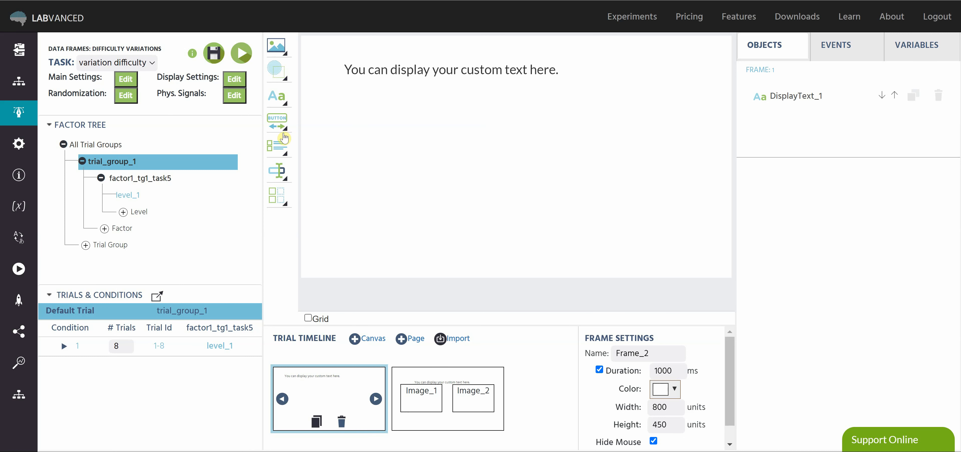
Create a new task in the study design and open task_2 for editing
{"action": "left_click", "coordinate": [25, 91]}
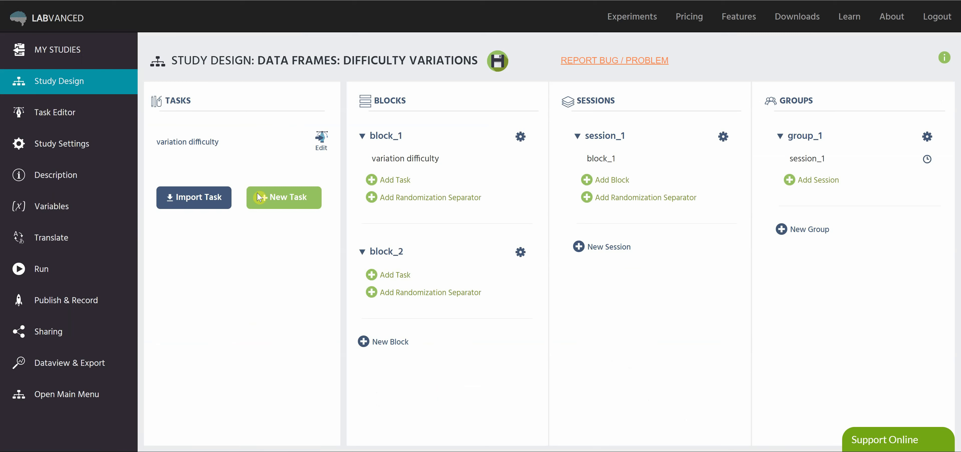
{"action": "left_click", "coordinate": [267, 198]}
{"action": "left_click", "coordinate": [630, 275]}
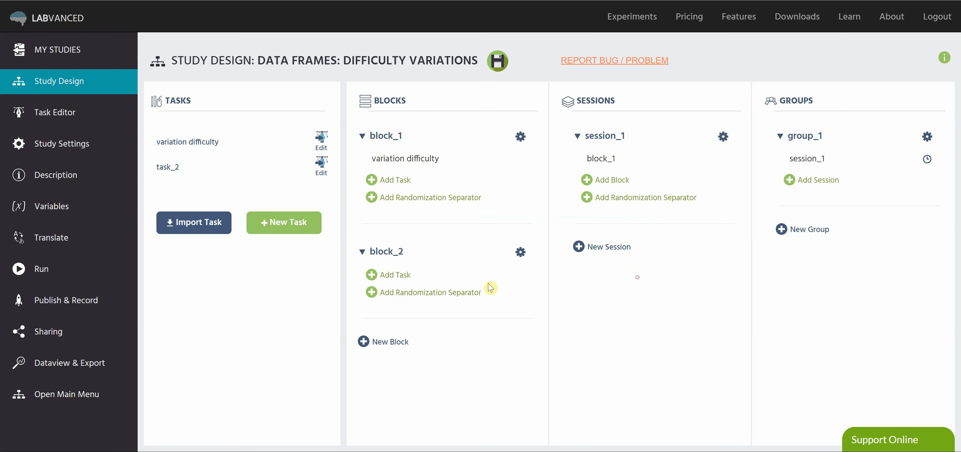
{"action": "left_click", "coordinate": [322, 166]}
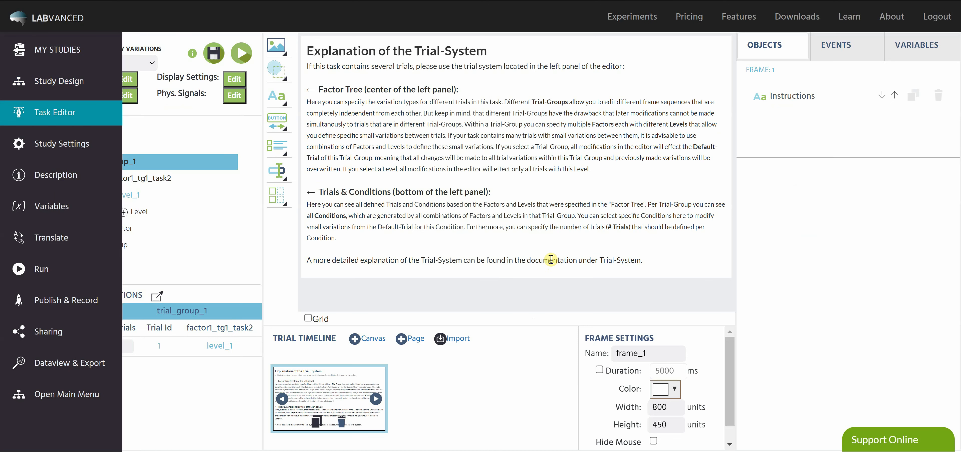
Delete the default Instructions object and place a display text in the middle of the frame, at about X 135, Y 159
{"action": "left_click", "coordinate": [939, 95]}
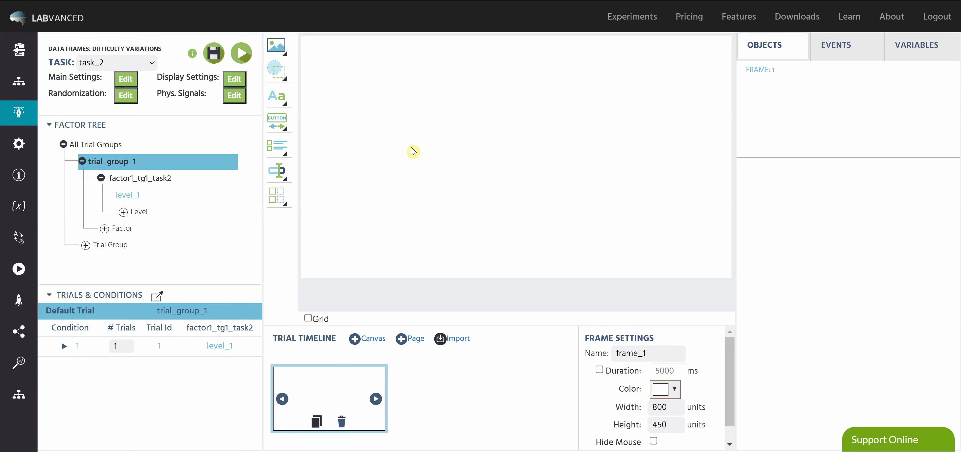
{"action": "left_click", "coordinate": [281, 99]}
{"action": "left_click_drag", "start_coordinate": [364, 99], "coordinate": [483, 97]}
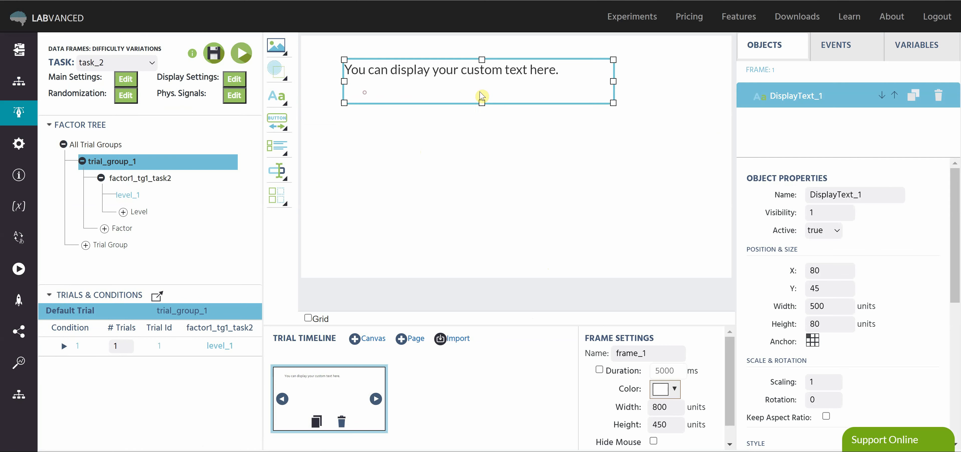
{"action": "left_click_drag", "start_coordinate": [542, 108], "coordinate": [549, 124]}
Replace the display text's placeholder with a centred "+" at font size 72
{"action": "double_click", "coordinate": [534, 135]}
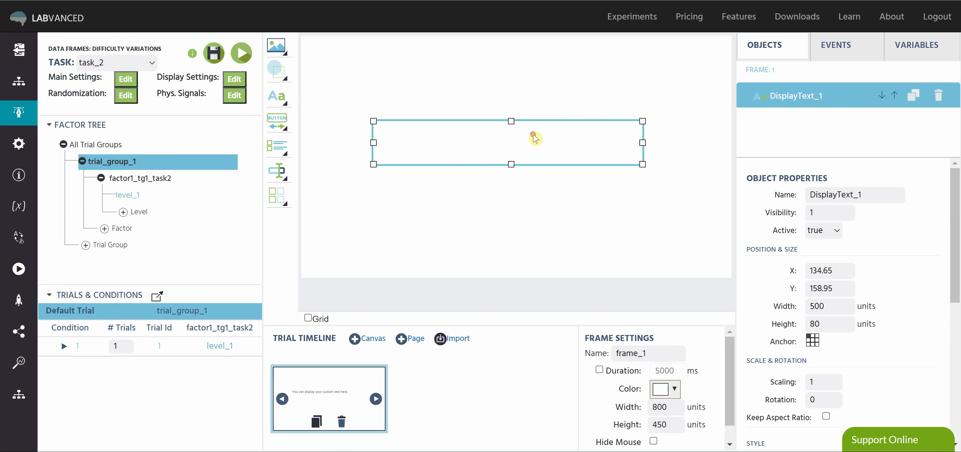
{"action": "double_click", "coordinate": [557, 133]}
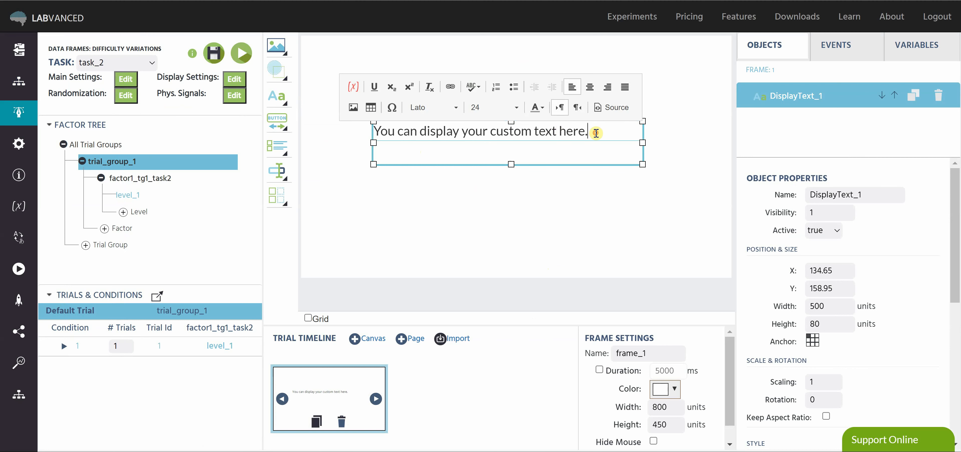
{"action": "left_click_drag", "start_coordinate": [594, 131], "coordinate": [375, 133]}
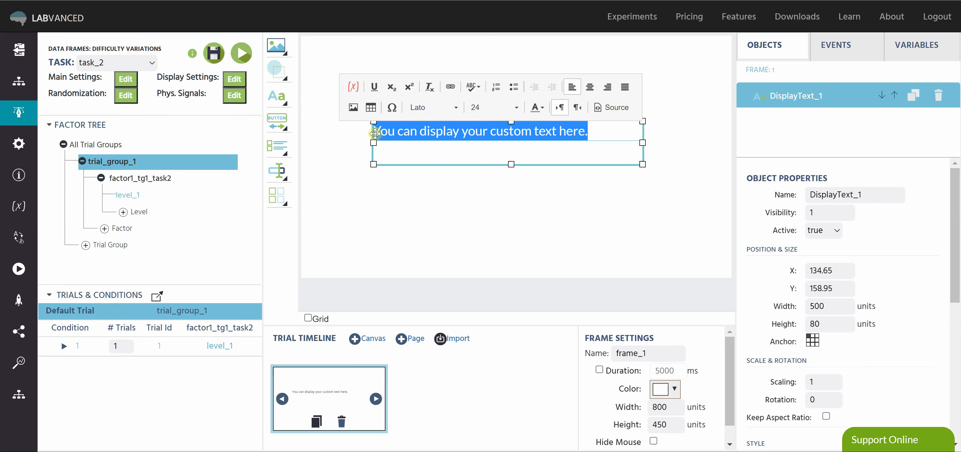
{"action": "key", "text": "BackSpace"}
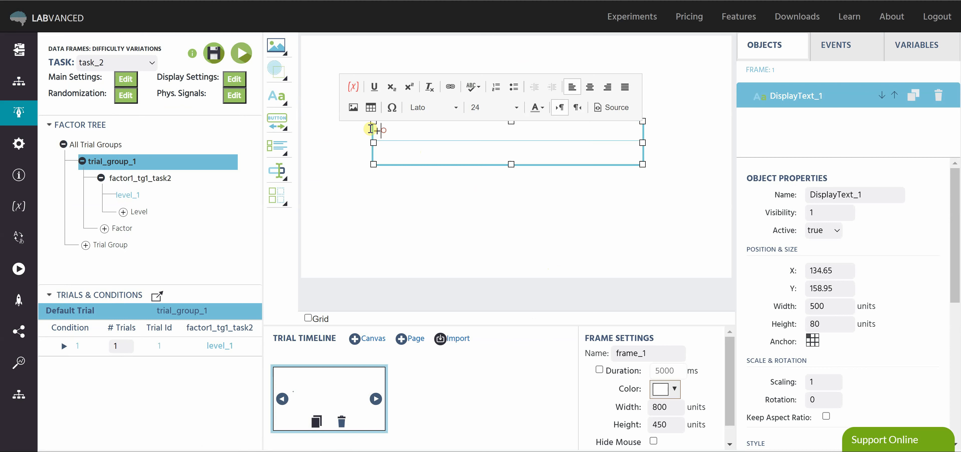
{"action": "left_click", "coordinate": [590, 86]}
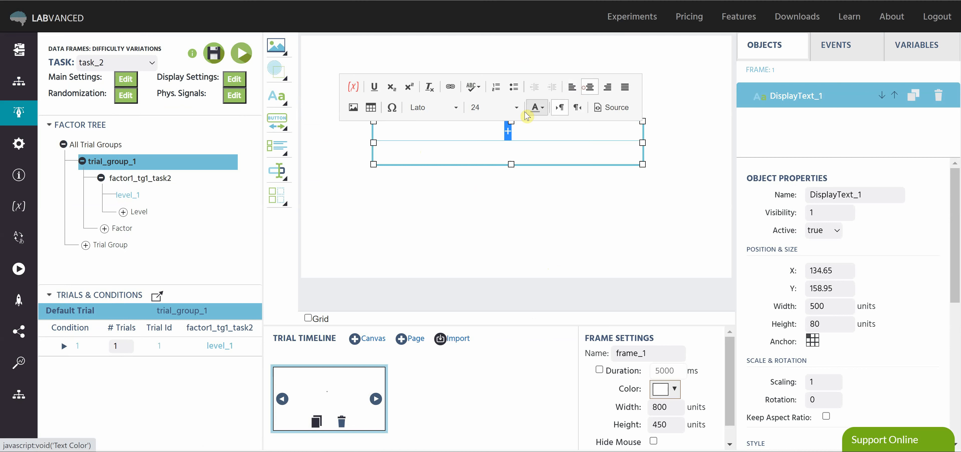
{"action": "left_click", "coordinate": [512, 108]}
{"action": "scroll", "coordinate": [497, 181], "scroll_direction": "down", "scroll_amount": 1}
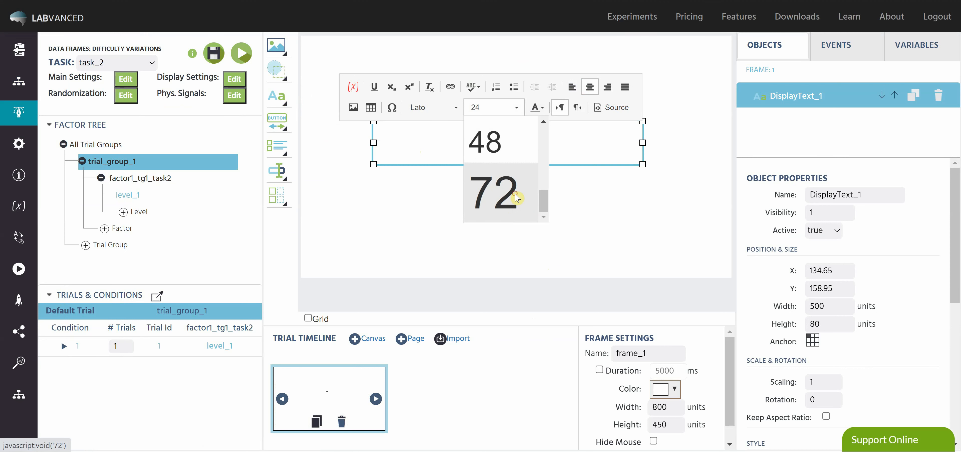
{"action": "left_click", "coordinate": [511, 204]}
{"action": "left_click", "coordinate": [536, 212]}
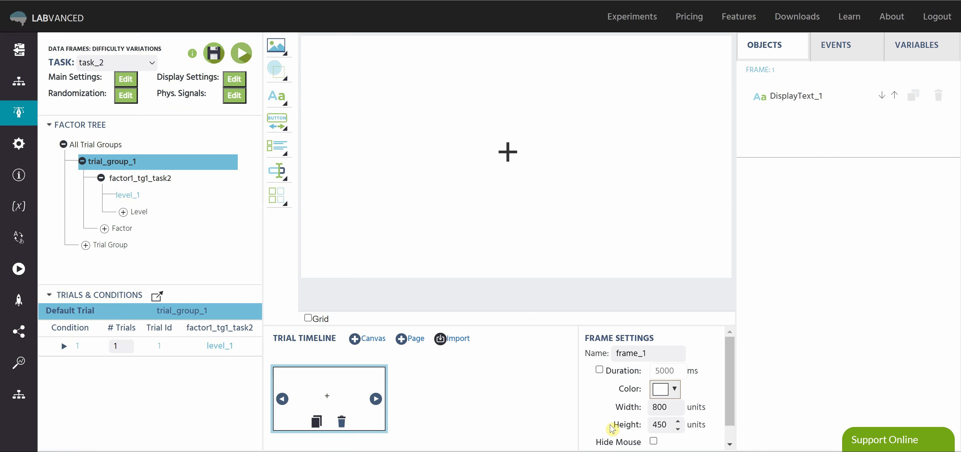
Limit the fixation cross frame to a duration of 1000 ms with the mouse hidden, and save the study
{"action": "left_click", "coordinate": [600, 369]}
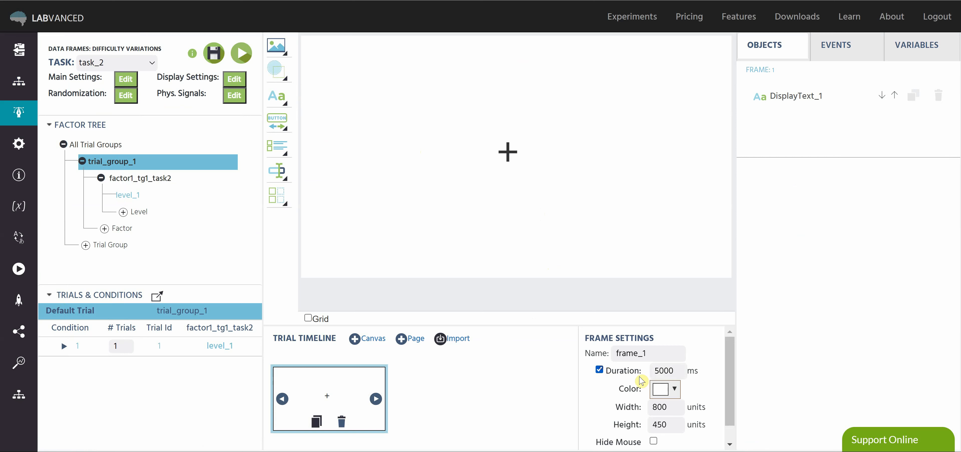
{"action": "left_click", "coordinate": [659, 370]}
{"action": "key", "text": "BackSpace"}
{"action": "type", "text": "1"}
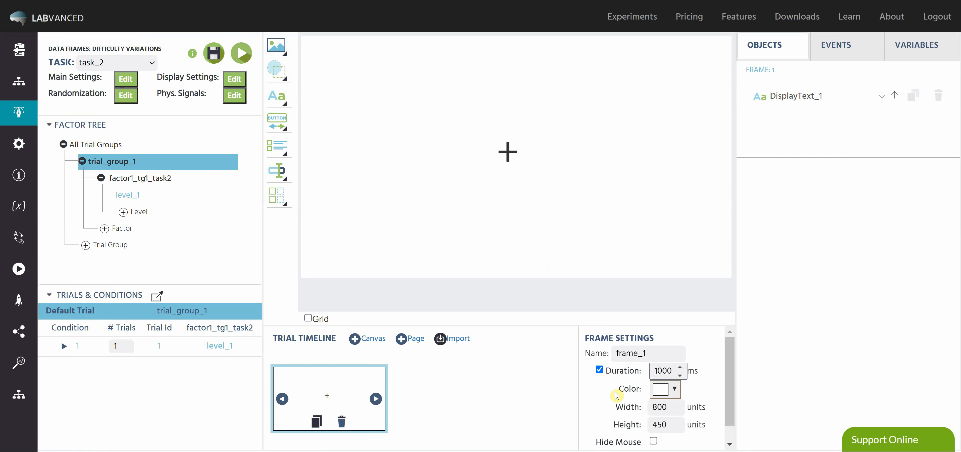
{"action": "left_click", "coordinate": [653, 441]}
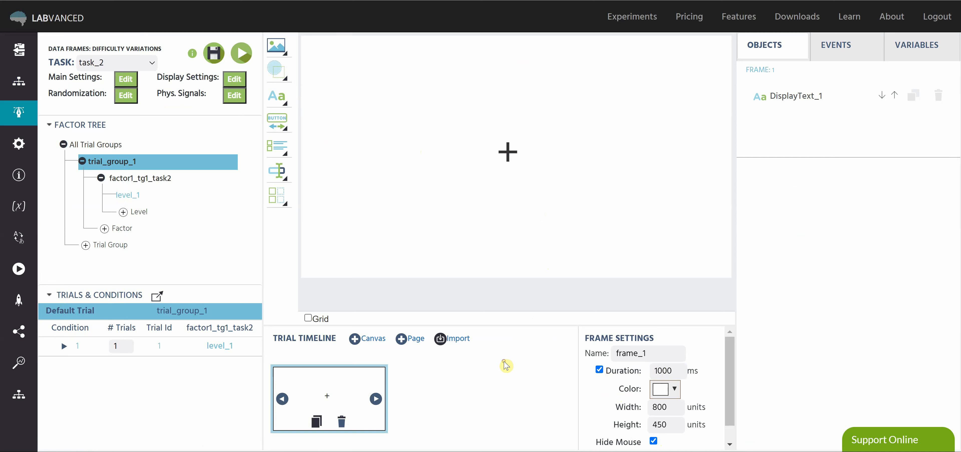
{"action": "left_click", "coordinate": [223, 64]}
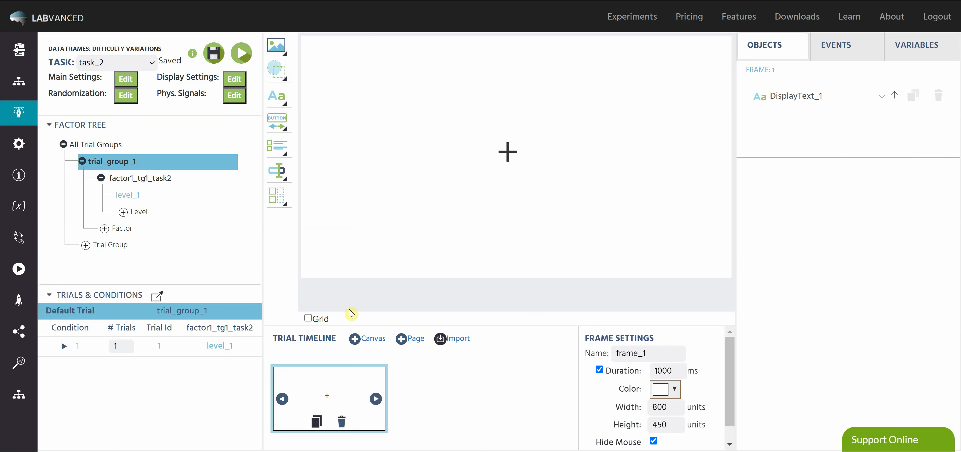
Add a second canvas frame and place two image objects side by side, at about X 73, Y 105 and X 420, Y 107
{"action": "left_click", "coordinate": [355, 338]}
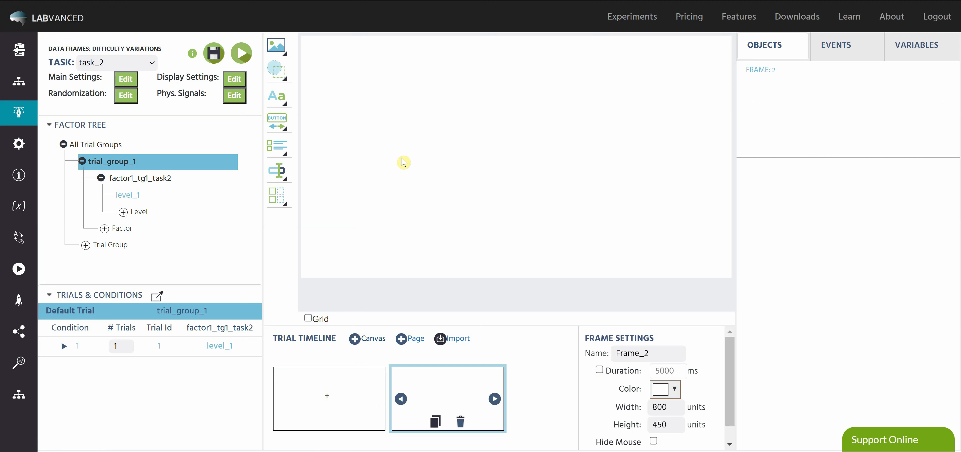
{"action": "mouse_move", "coordinate": [276, 46]}
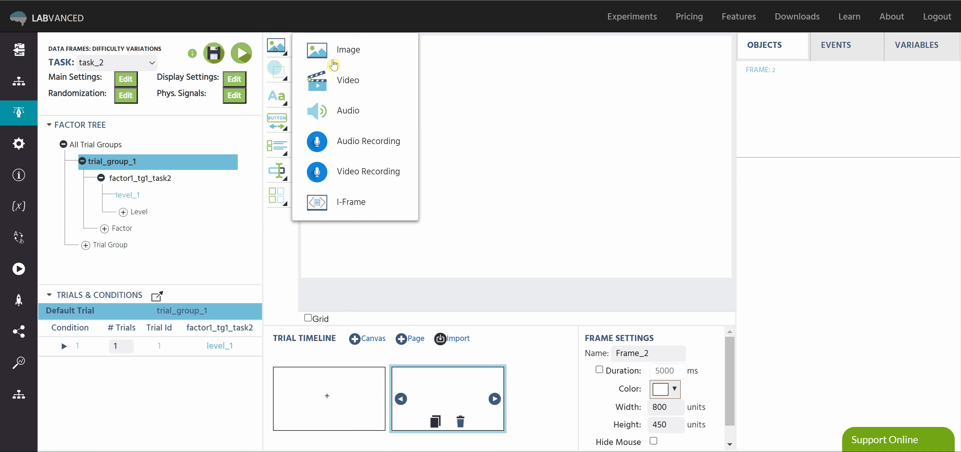
{"action": "left_click", "coordinate": [336, 48]}
{"action": "left_click_drag", "start_coordinate": [465, 60], "coordinate": [444, 91]}
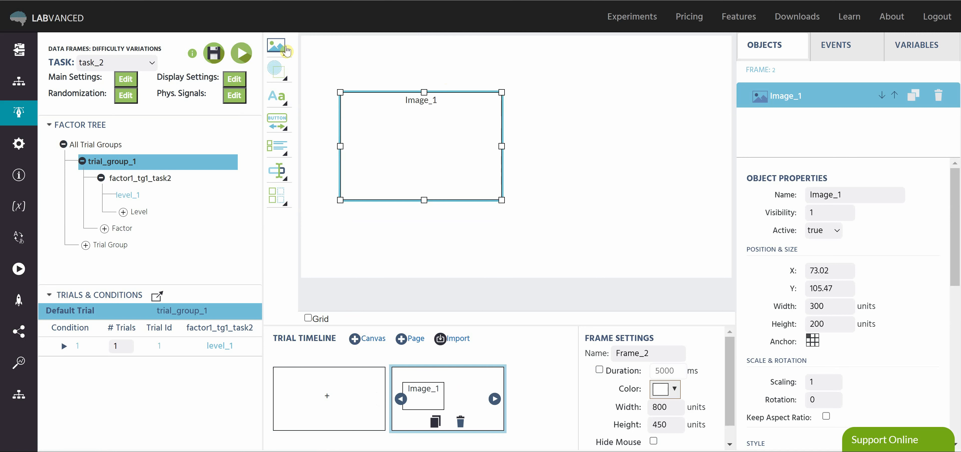
{"action": "mouse_move", "coordinate": [276, 45]}
{"action": "left_click", "coordinate": [375, 64]}
{"action": "left_click_drag", "start_coordinate": [524, 76], "coordinate": [669, 92]}
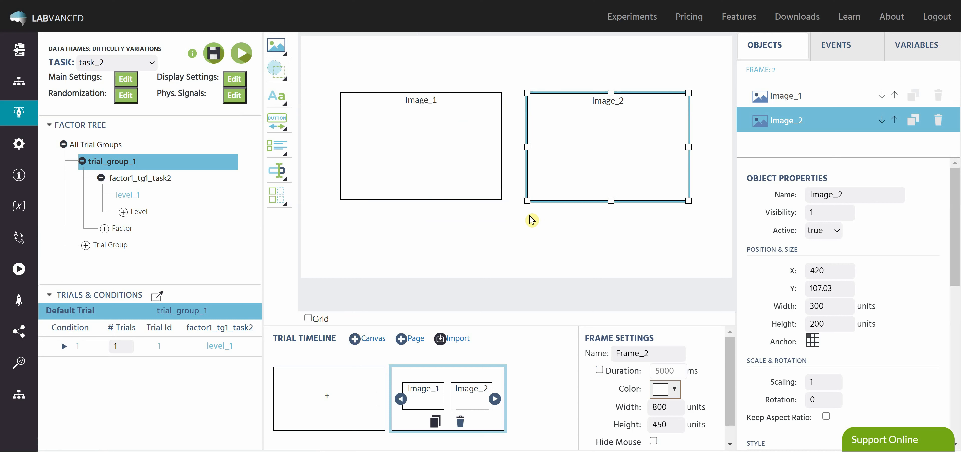
{"action": "left_click", "coordinate": [519, 231]}
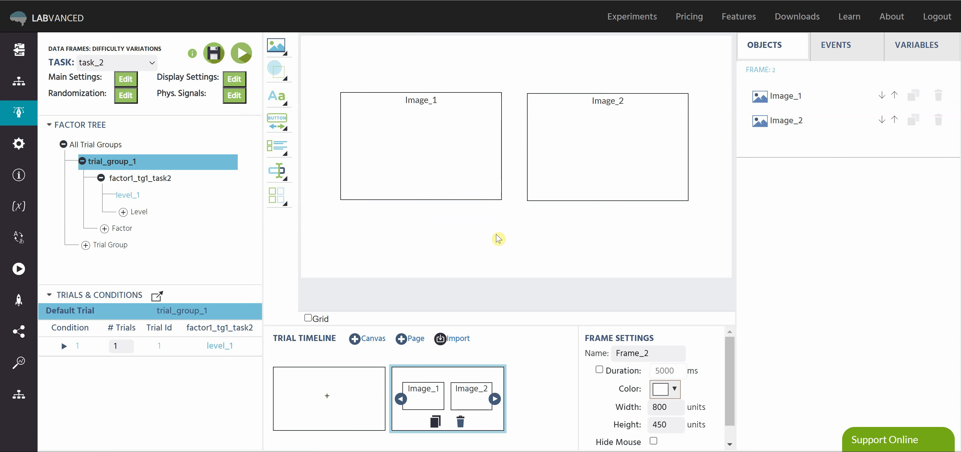
Limit the two-image frame to a duration of 2000 ms and hide the mouse on it
{"action": "left_click", "coordinate": [600, 370]}
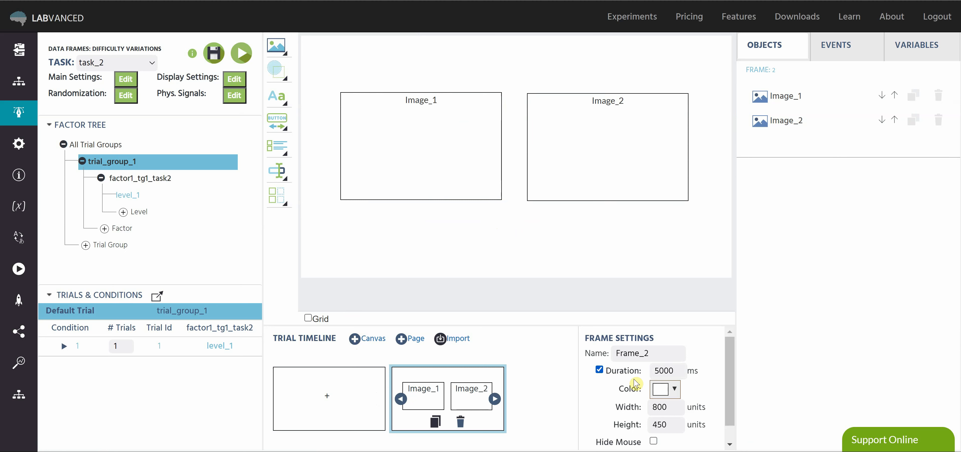
{"action": "left_click", "coordinate": [659, 371]}
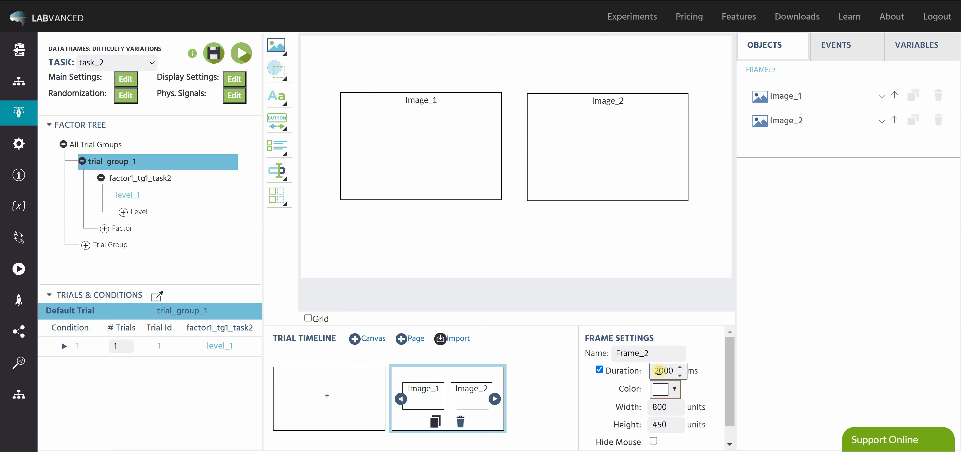
{"action": "left_click", "coordinate": [607, 394]}
{"action": "left_click", "coordinate": [653, 442]}
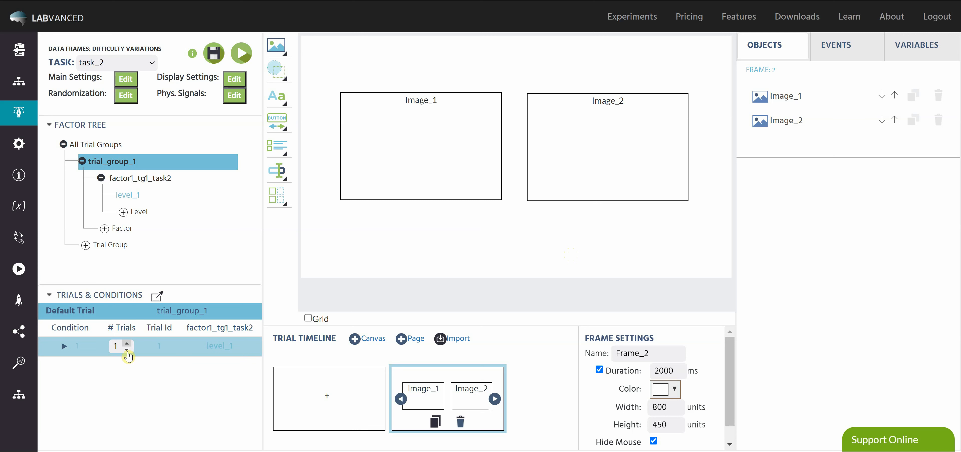
Set the number of trials for condition 1 to 8
{"action": "left_click", "coordinate": [131, 343]}
{"action": "left_click", "coordinate": [131, 343]}
{"action": "left_click", "coordinate": [131, 343]}
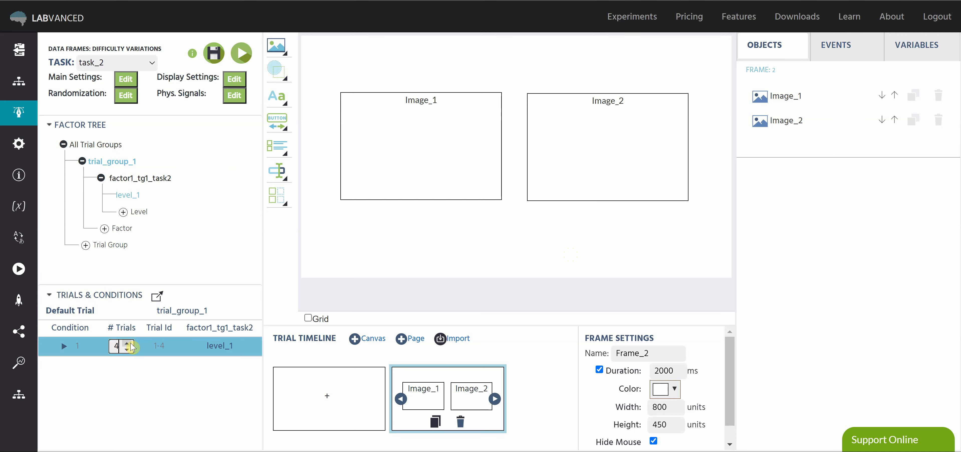
{"action": "left_click", "coordinate": [131, 343]}
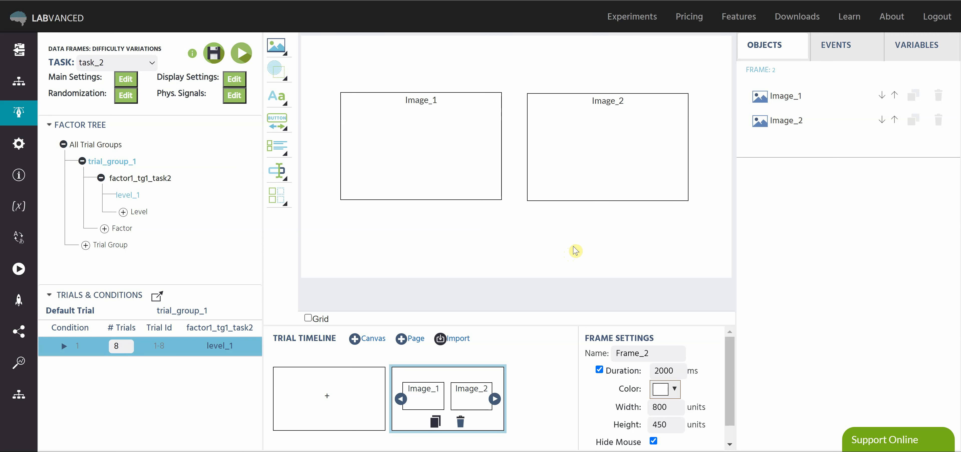
Start a new variable on the two-image frame, name it newdataframe1 and set its format to Data Frame
{"action": "left_click", "coordinate": [909, 51]}
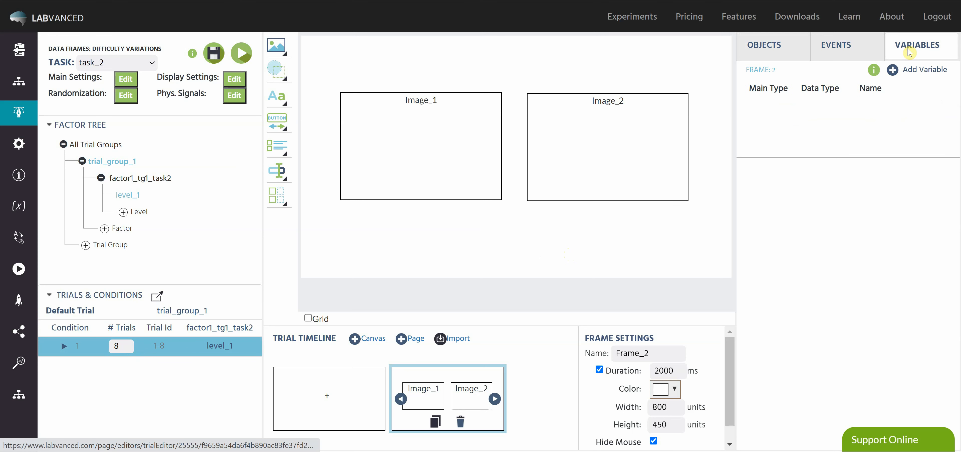
{"action": "left_click", "coordinate": [893, 71]}
{"action": "left_click", "coordinate": [427, 114]}
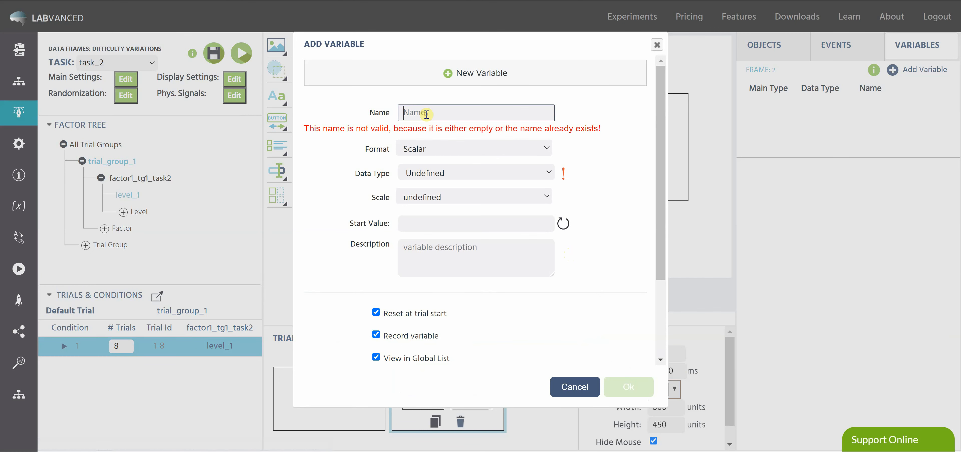
{"action": "type", "text": "new"}
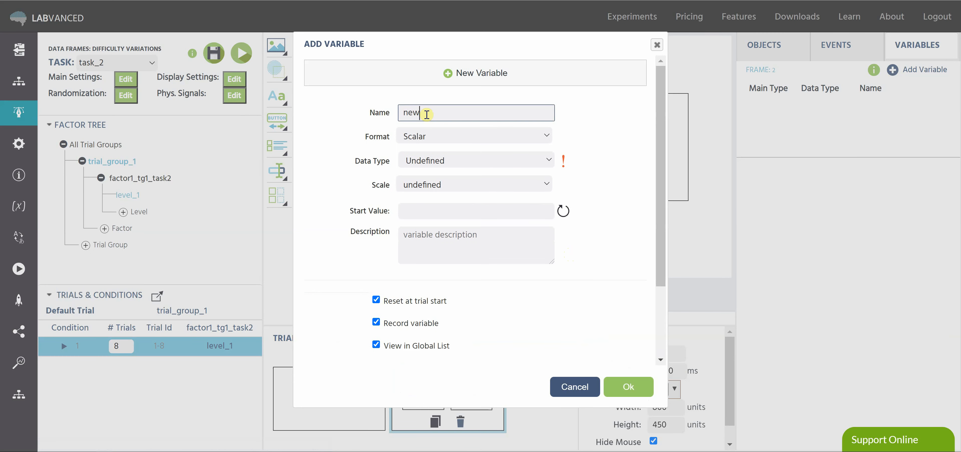
{"action": "type", "text": "dataframe"}
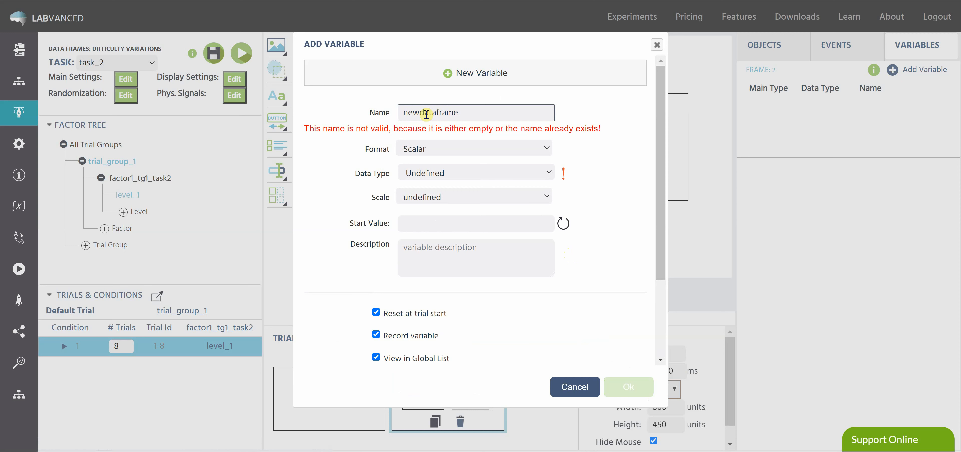
{"action": "type", "text": "1"}
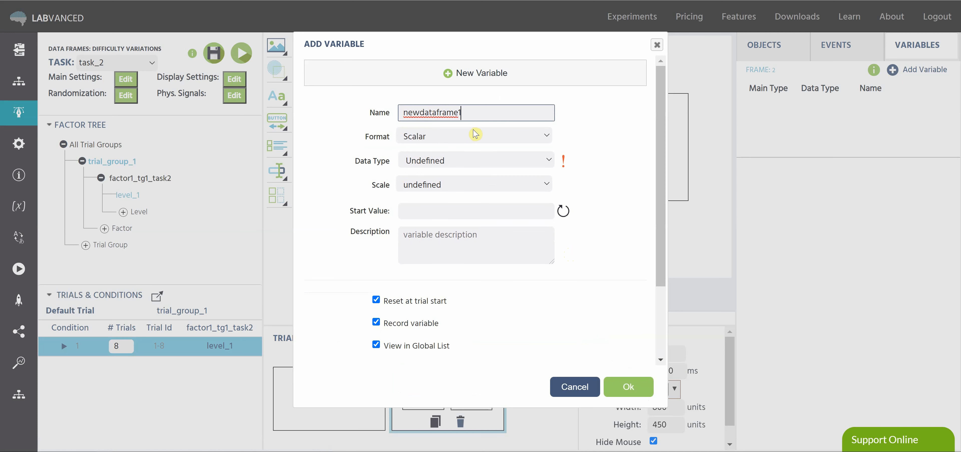
{"action": "left_click", "coordinate": [475, 133]}
{"action": "left_click", "coordinate": [456, 191]}
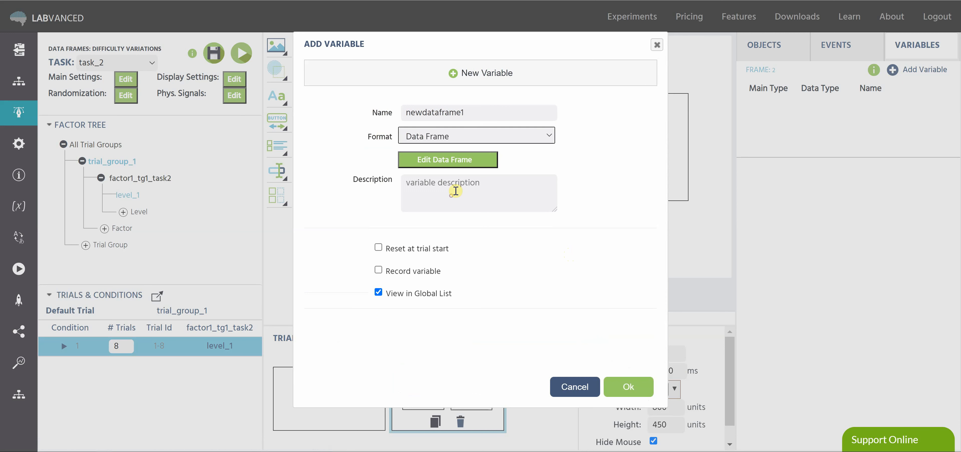
Open the data frame of newdataframe1 for editing and add two columns with the data type file
{"action": "left_click", "coordinate": [484, 159]}
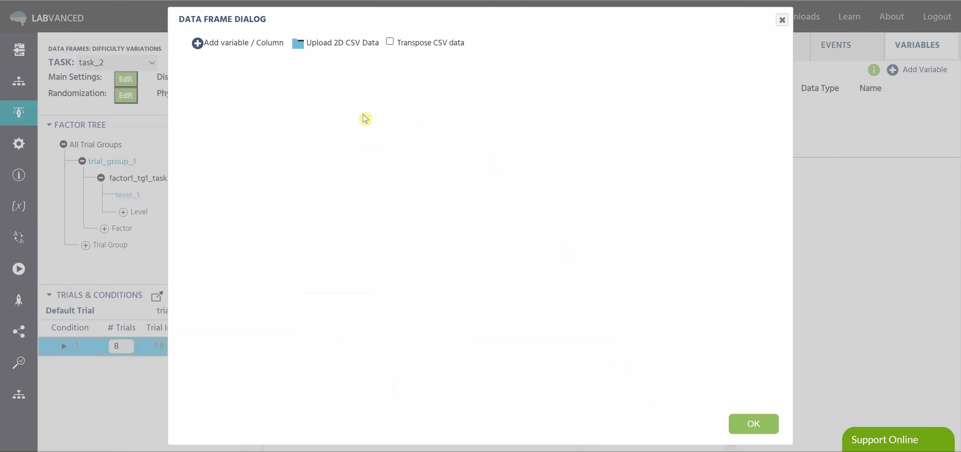
{"action": "left_click", "coordinate": [229, 44]}
{"action": "left_click", "coordinate": [229, 44]}
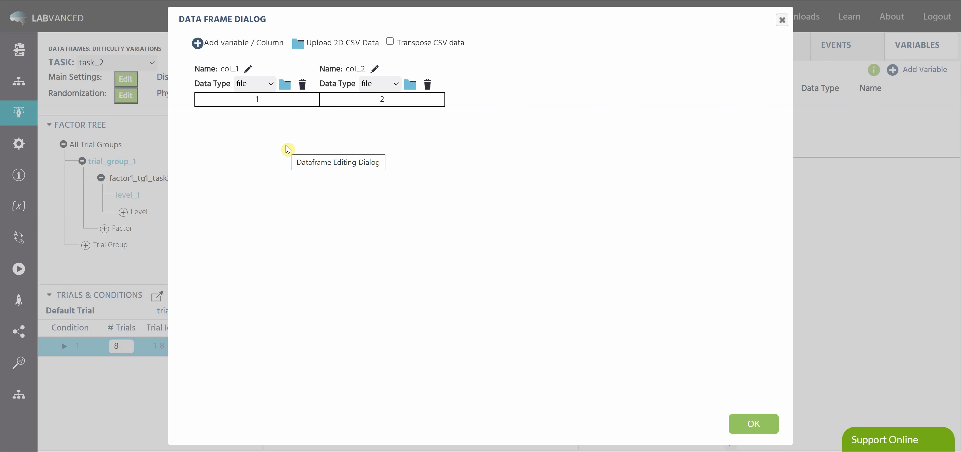
Fill col_1 with 1.1A.JPG, 1.1B.JPG, 1.2C.jpg, 1.3D.jpg, 1.4E.jpg, 1.5F.jpg, 1.6G.jpg and 1.7H.jpg from the dog variations folder
{"action": "left_click", "coordinate": [285, 84]}
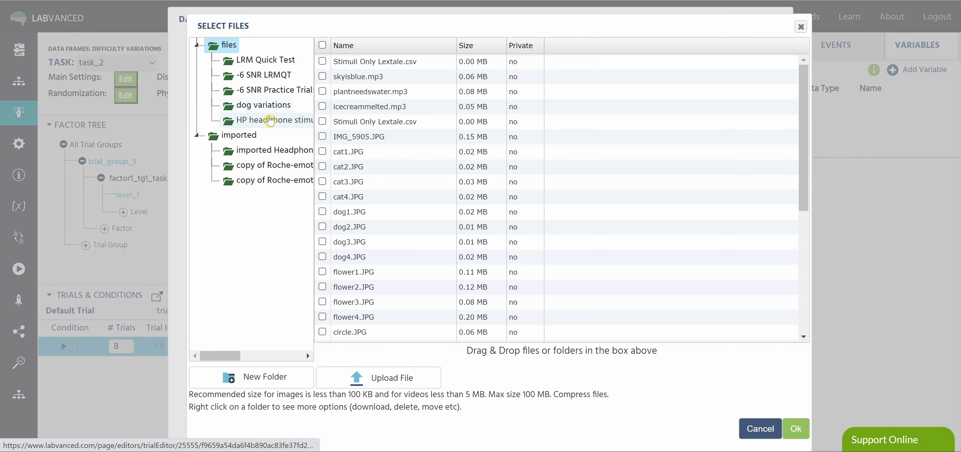
{"action": "left_click", "coordinate": [274, 109]}
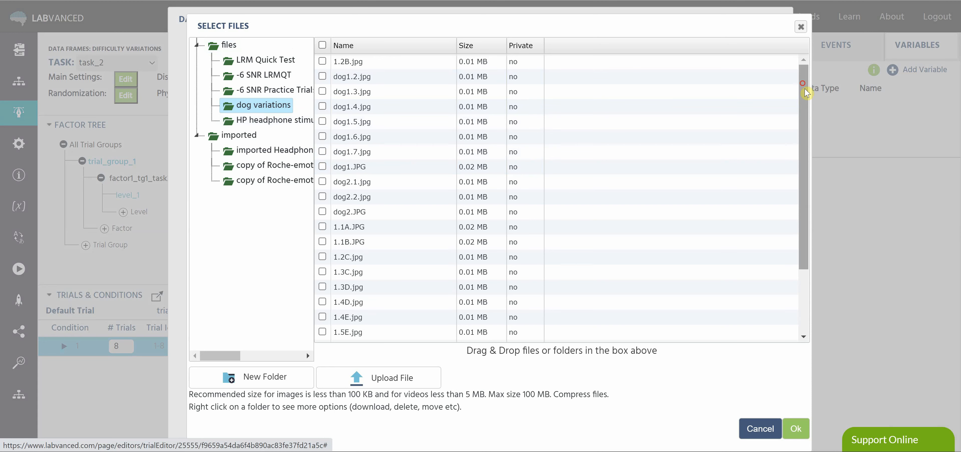
{"action": "left_click_drag", "start_coordinate": [804, 77], "coordinate": [806, 174]}
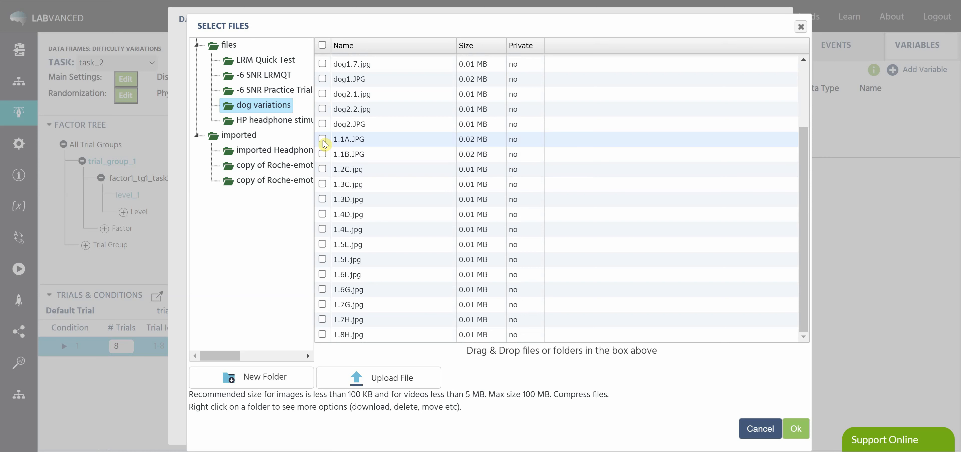
{"action": "left_click", "coordinate": [323, 140]}
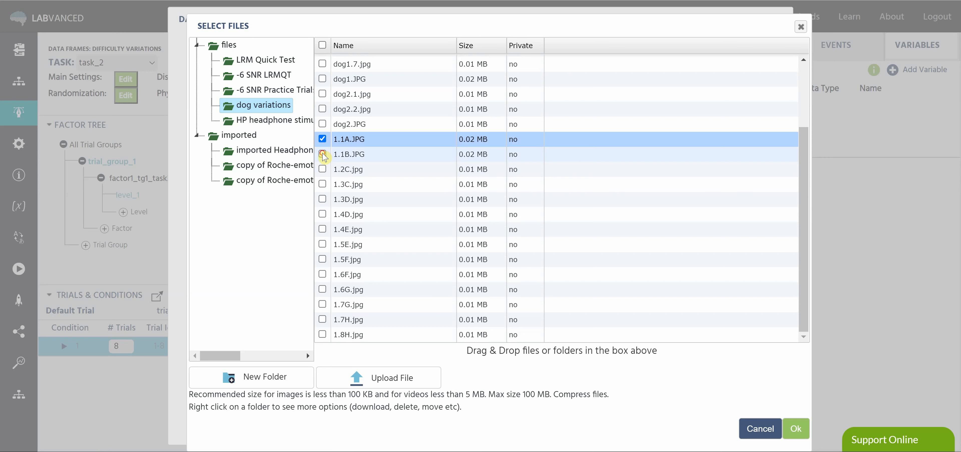
{"action": "left_click", "coordinate": [322, 154]}
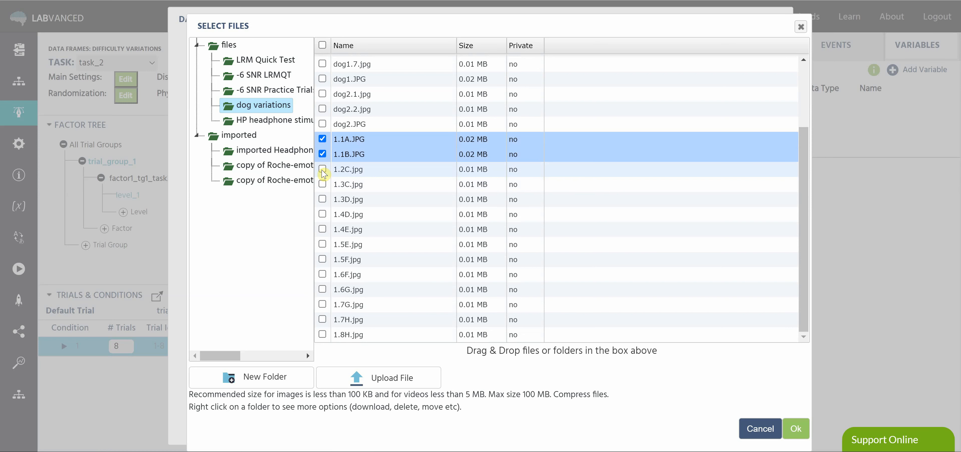
{"action": "left_click", "coordinate": [322, 170]}
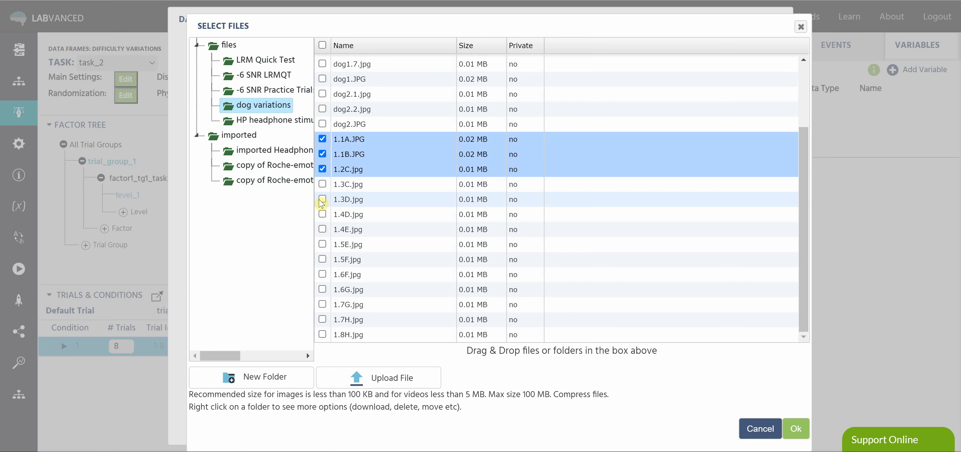
{"action": "left_click", "coordinate": [321, 201]}
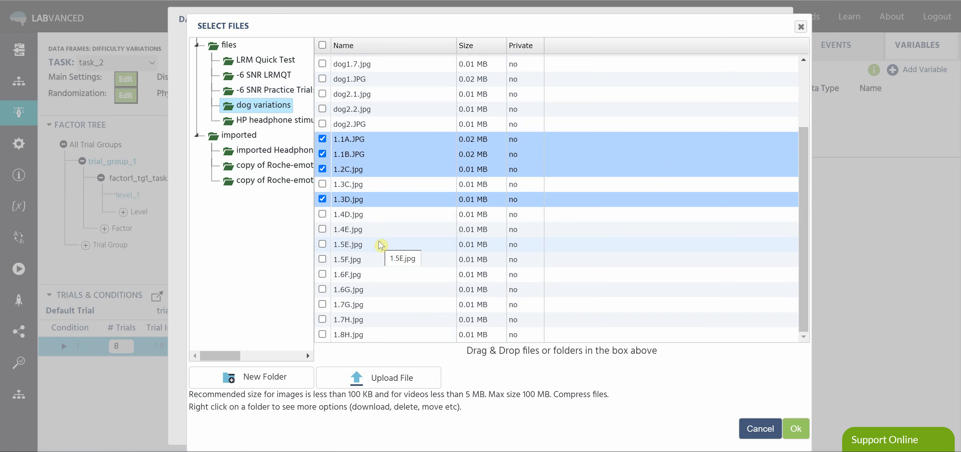
{"action": "left_click", "coordinate": [322, 229]}
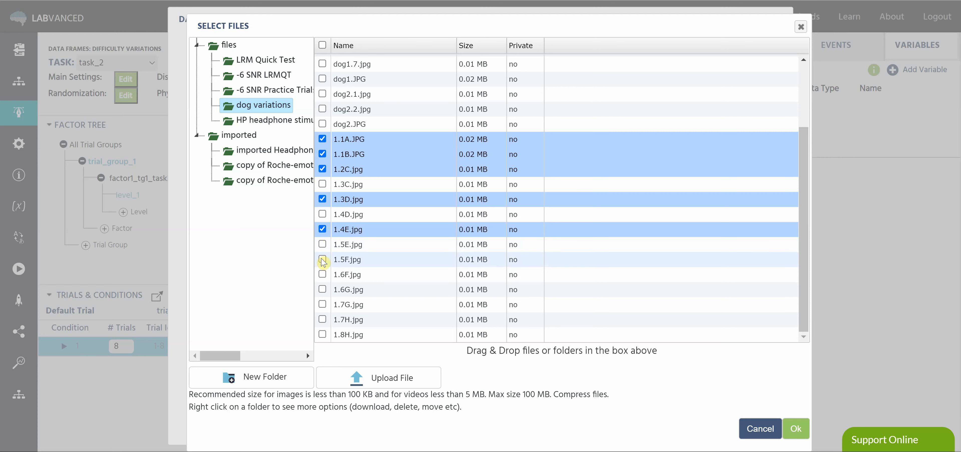
{"action": "left_click", "coordinate": [323, 259]}
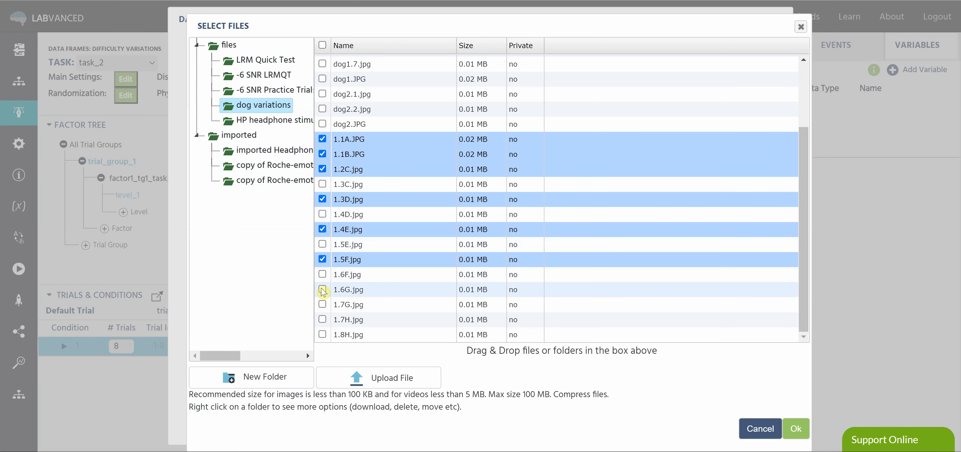
{"action": "left_click", "coordinate": [323, 289]}
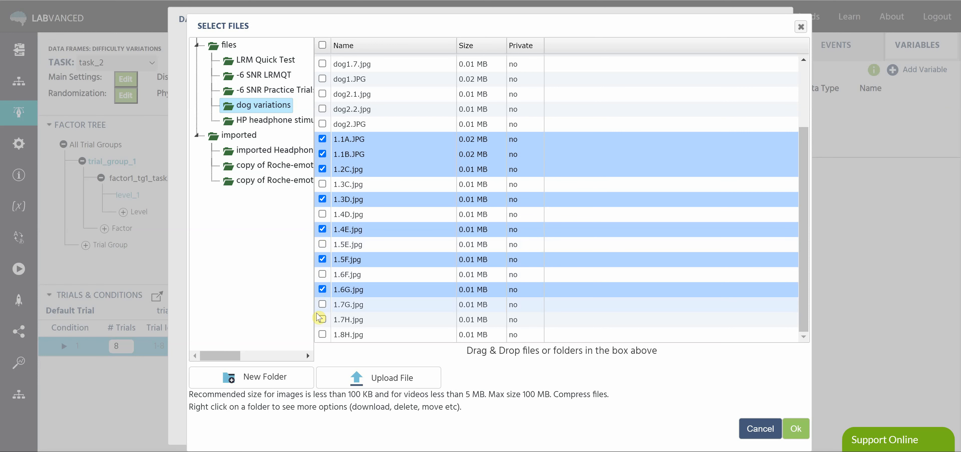
{"action": "left_click", "coordinate": [323, 320]}
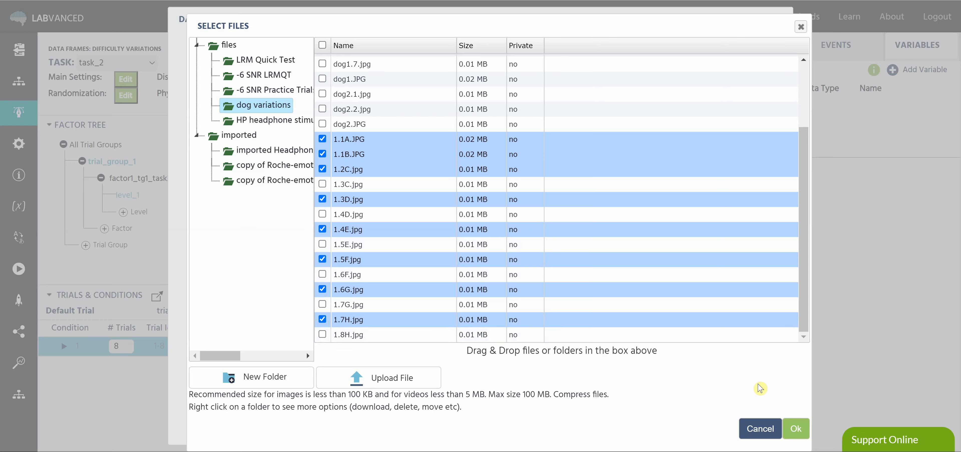
{"action": "left_click", "coordinate": [796, 428]}
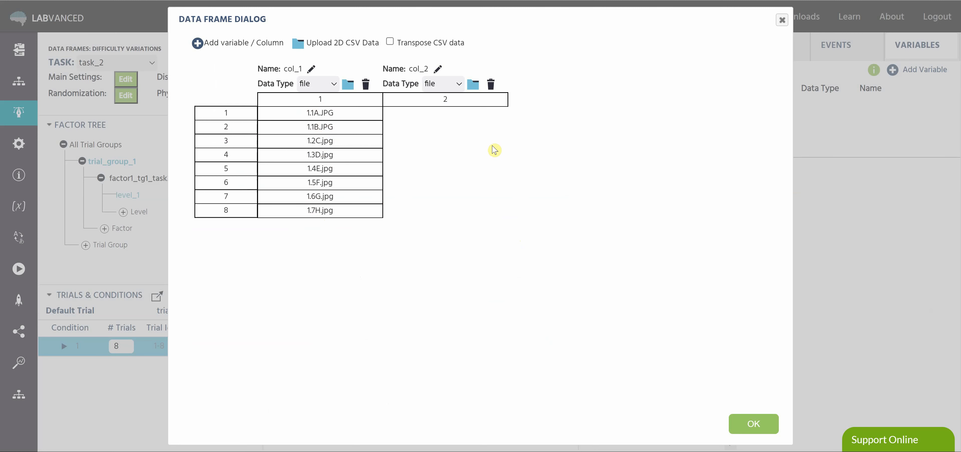
Fill col_2 with 1.1A.JPG, 1.1B.JPG, 1.3C.jpg, 1.4D.jpg, 1.5E.jpg, 1.6F.jpg, 1.7G.jpg and 1.8H.jpg from dog variations, and accept the data frame
{"action": "left_click", "coordinate": [473, 84]}
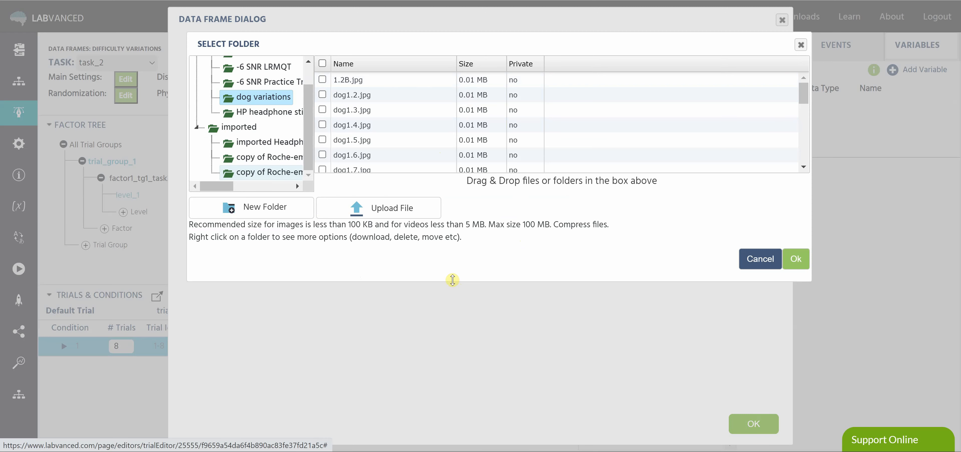
{"action": "left_click_drag", "start_coordinate": [452, 279], "coordinate": [448, 399]}
{"action": "scroll", "coordinate": [429, 142], "scroll_direction": "down", "scroll_amount": 1}
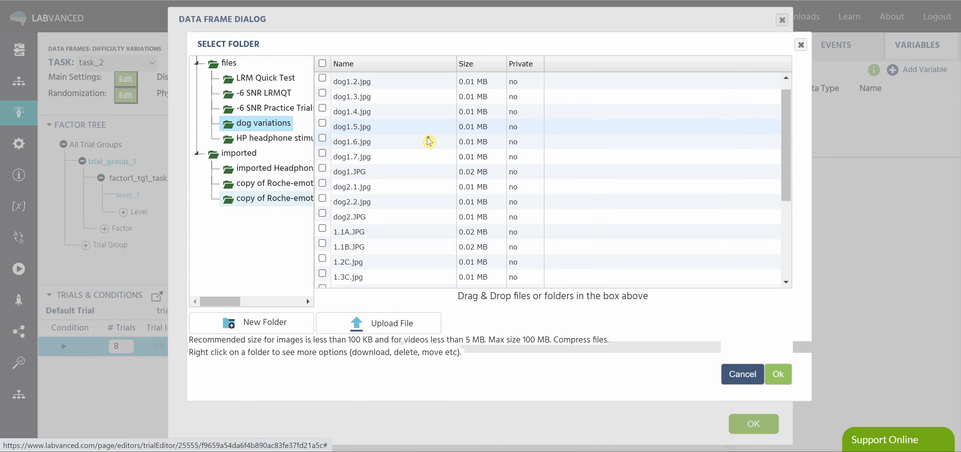
{"action": "scroll", "coordinate": [429, 142], "scroll_direction": "down", "scroll_amount": 3}
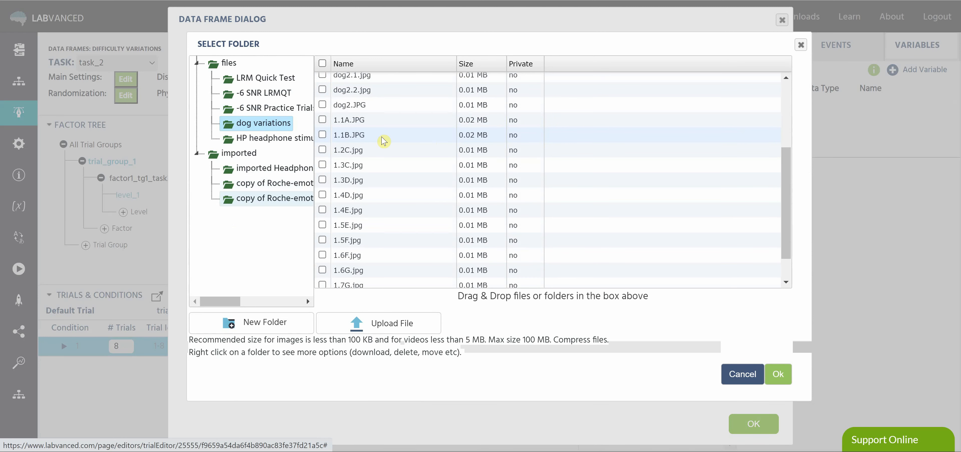
{"action": "left_click", "coordinate": [323, 120]}
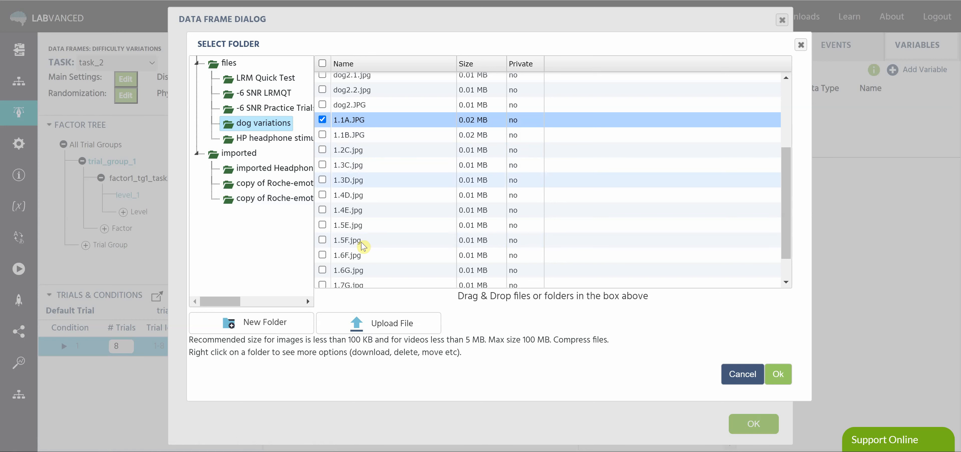
{"action": "left_click", "coordinate": [322, 135]}
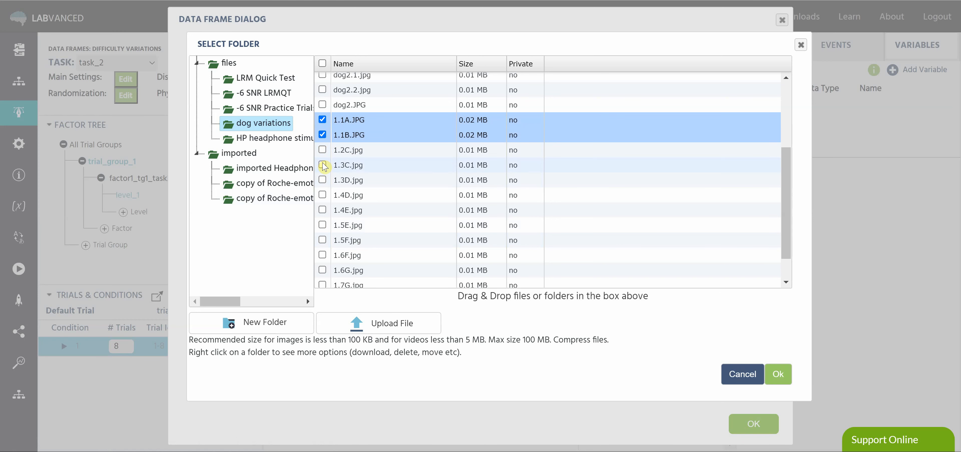
{"action": "left_click", "coordinate": [323, 164]}
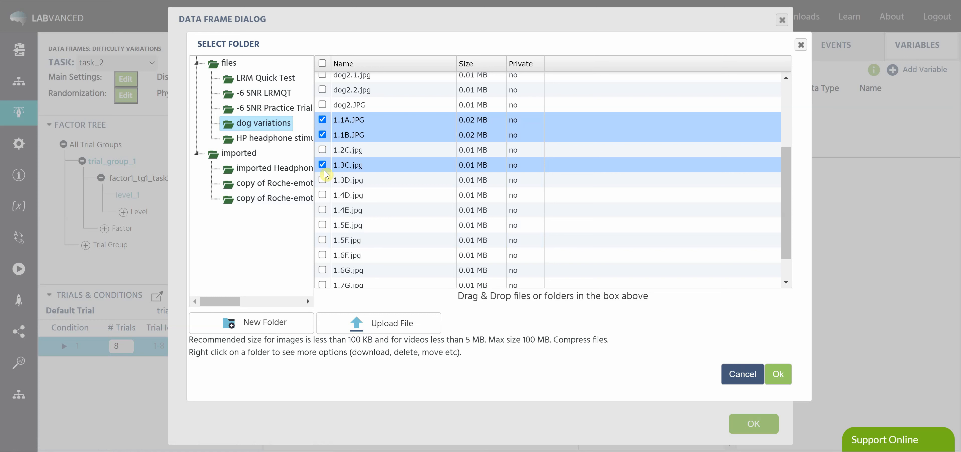
{"action": "left_click", "coordinate": [322, 195]}
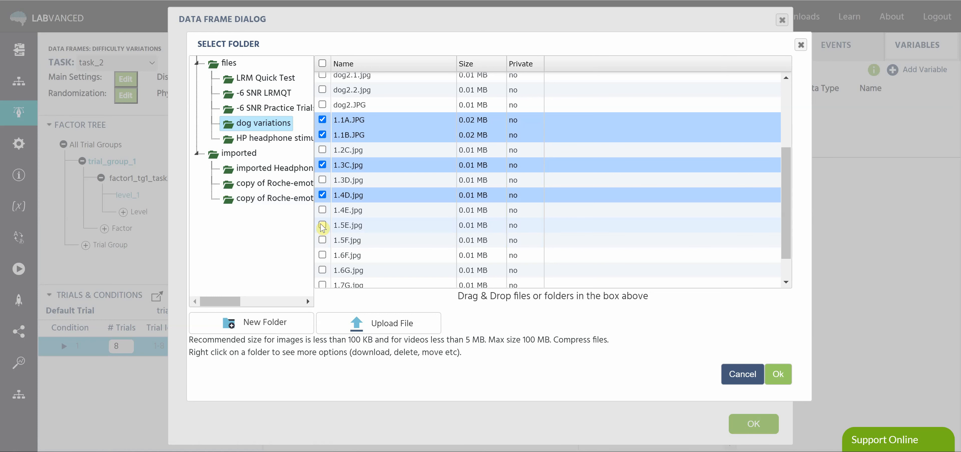
{"action": "left_click", "coordinate": [322, 225]}
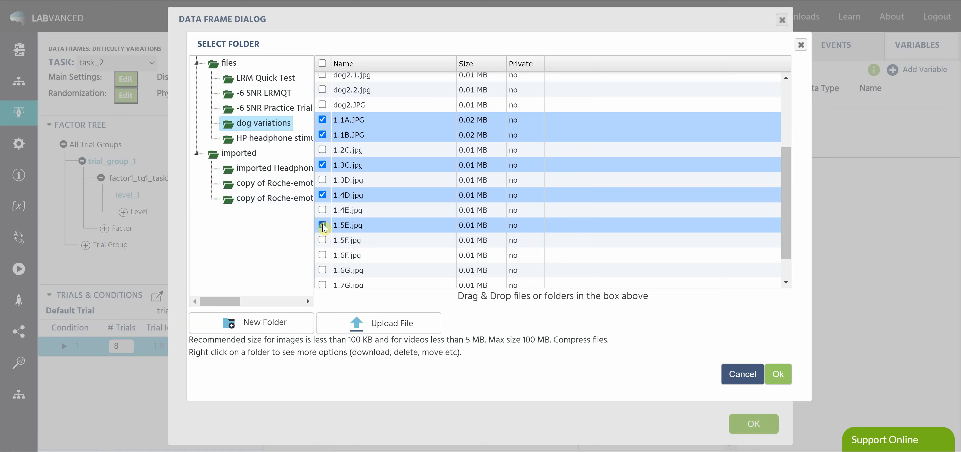
{"action": "left_click", "coordinate": [322, 255]}
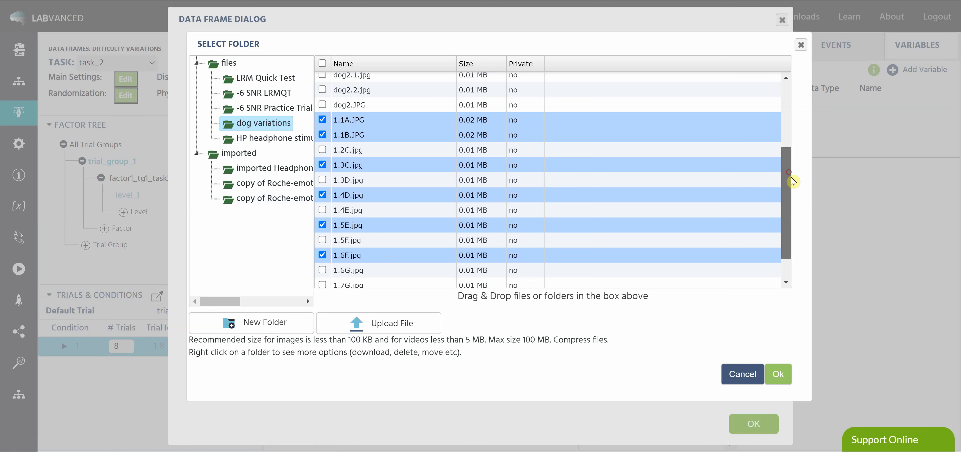
{"action": "scroll", "coordinate": [780, 187], "scroll_direction": "down", "scroll_amount": 1}
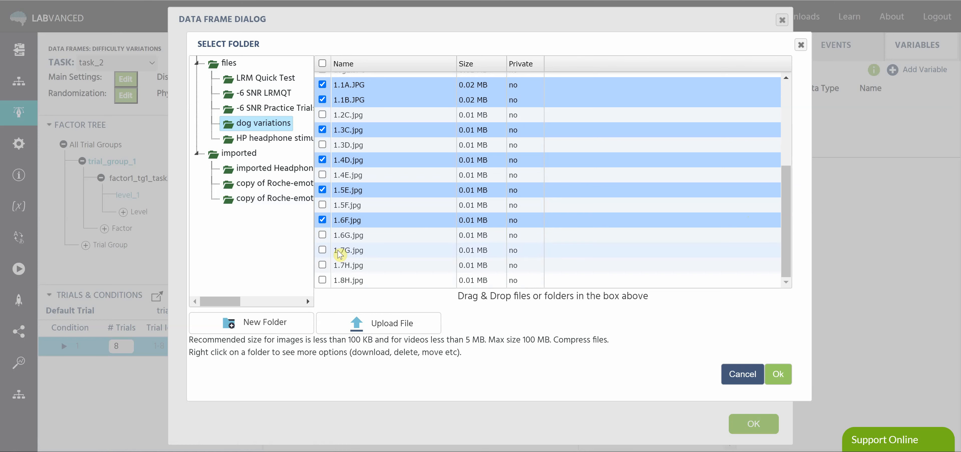
{"action": "left_click", "coordinate": [323, 250]}
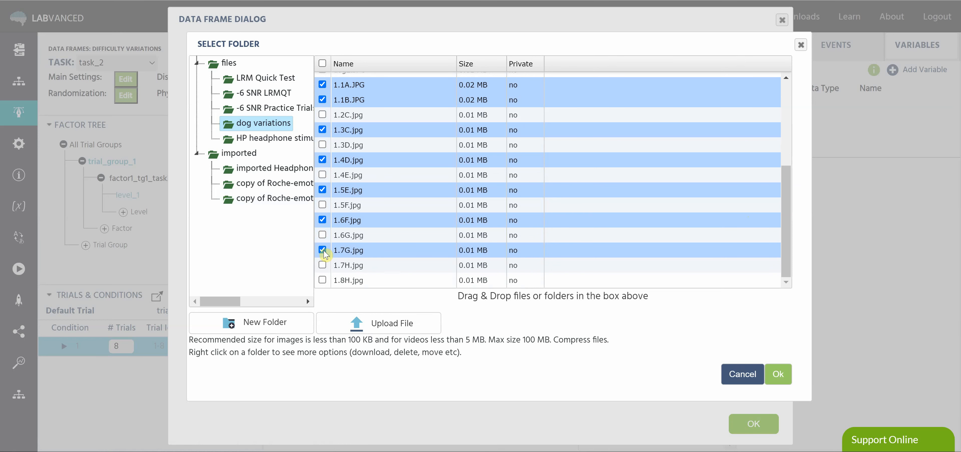
{"action": "left_click", "coordinate": [322, 280]}
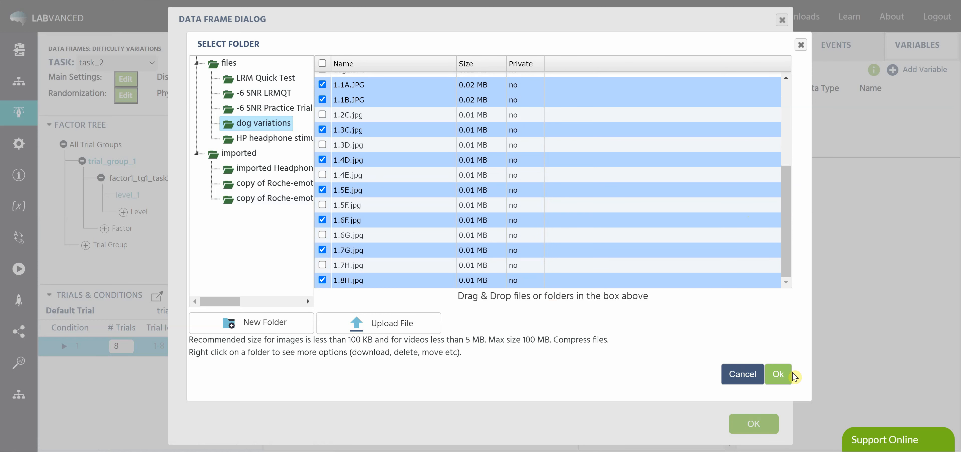
{"action": "left_click", "coordinate": [779, 373]}
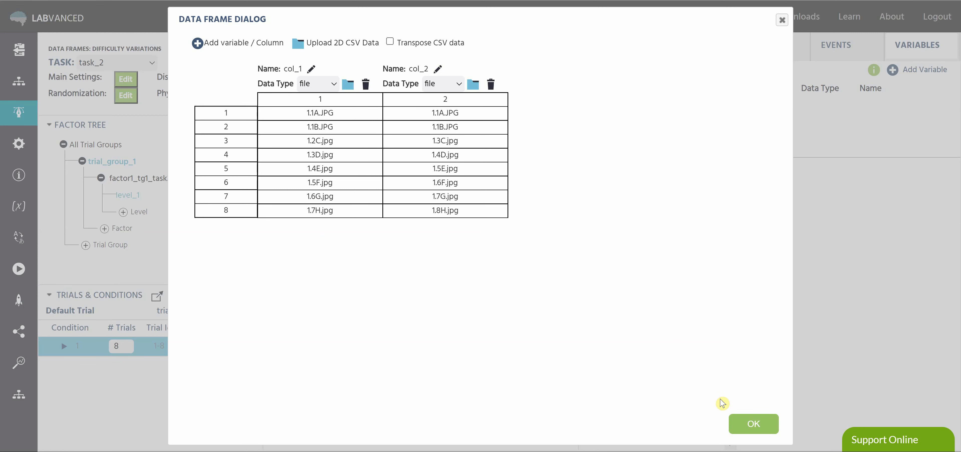
{"action": "left_click", "coordinate": [737, 429]}
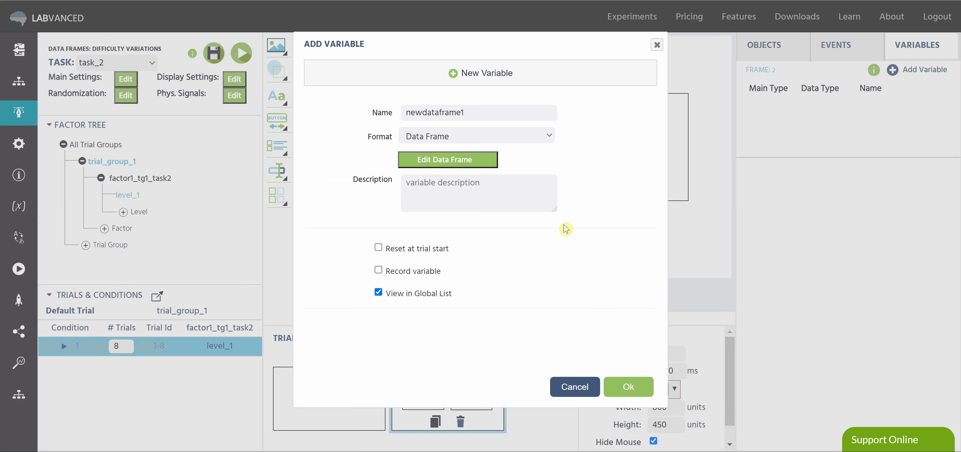
Save the newdataframe1 variable and create a frame event on the two-image frame that triggers on Frame Start
{"action": "left_click", "coordinate": [625, 386]}
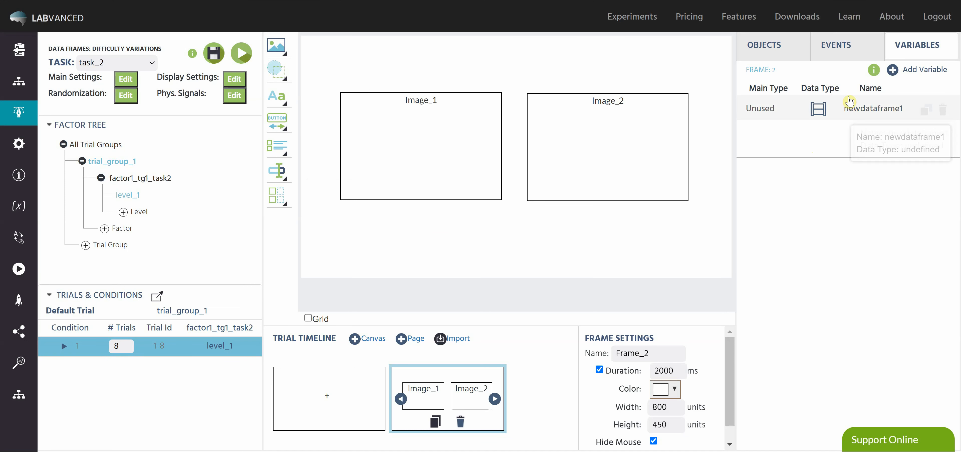
{"action": "left_click", "coordinate": [848, 51]}
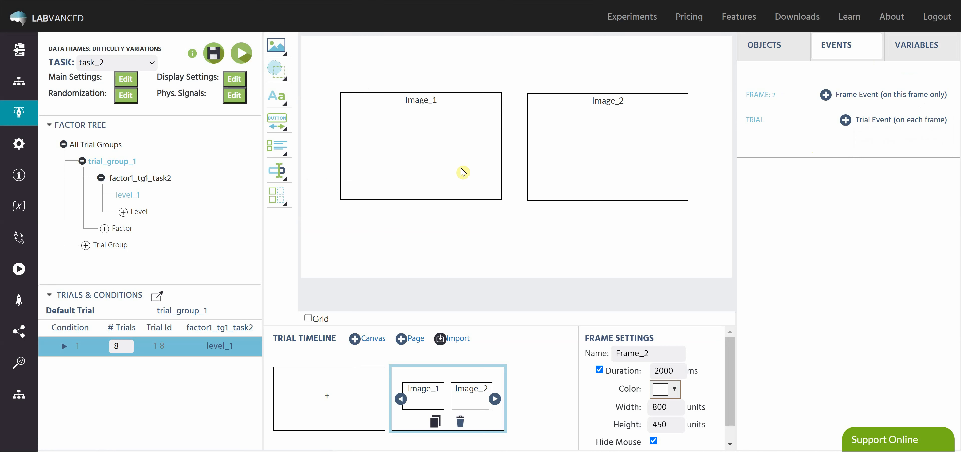
{"action": "left_click", "coordinate": [826, 96]}
{"action": "left_click", "coordinate": [652, 393]}
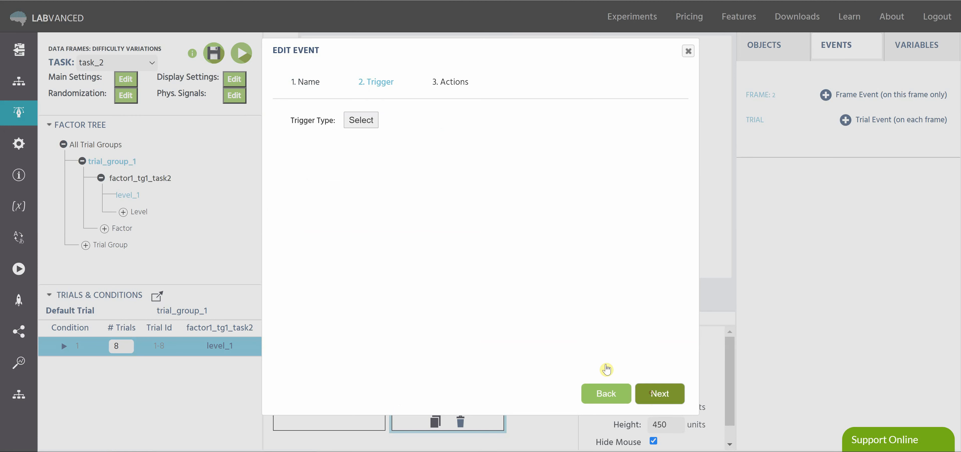
{"action": "left_click", "coordinate": [366, 121]}
{"action": "mouse_move", "coordinate": [490, 167]}
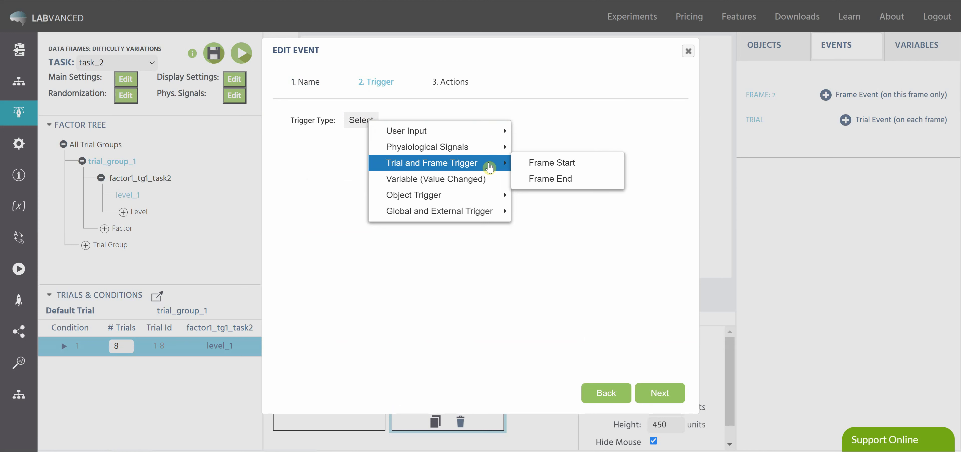
{"action": "left_click", "coordinate": [556, 163]}
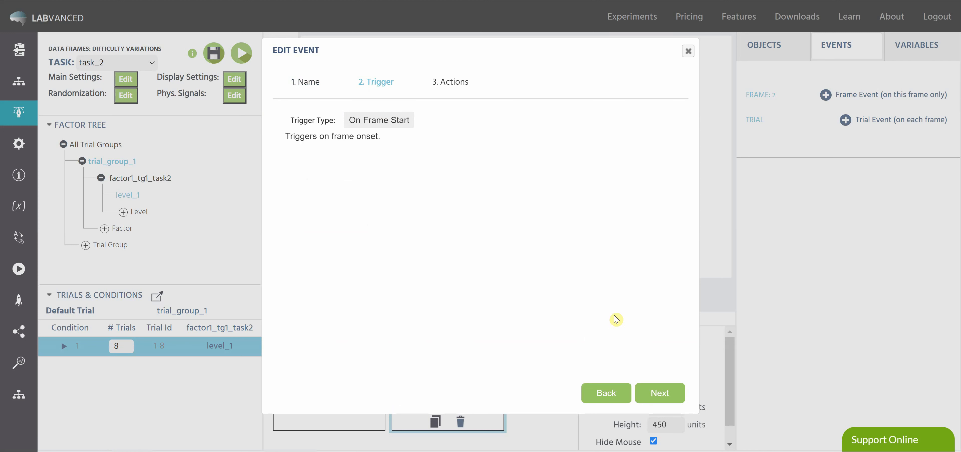
{"action": "left_click", "coordinate": [650, 392]}
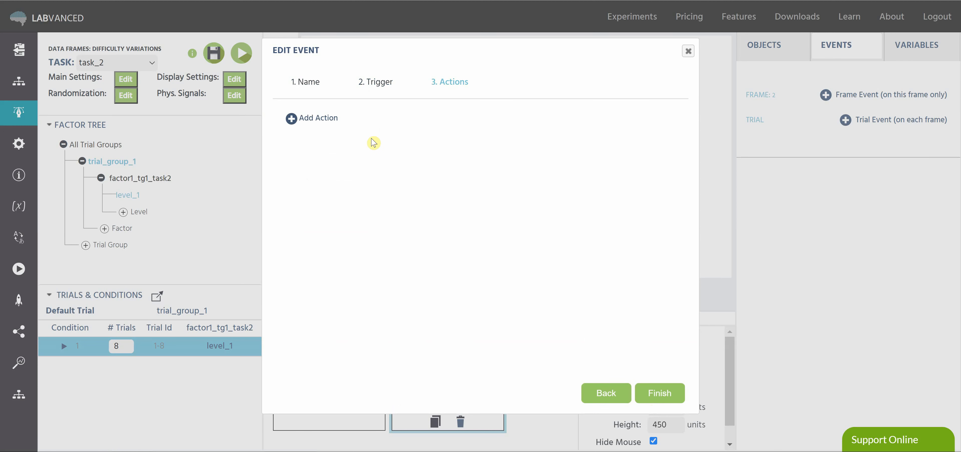
Add a Set Object Property action to the event that targets the Filedata property of Image_1
{"action": "left_click", "coordinate": [324, 120]}
{"action": "mouse_move", "coordinate": [373, 130]}
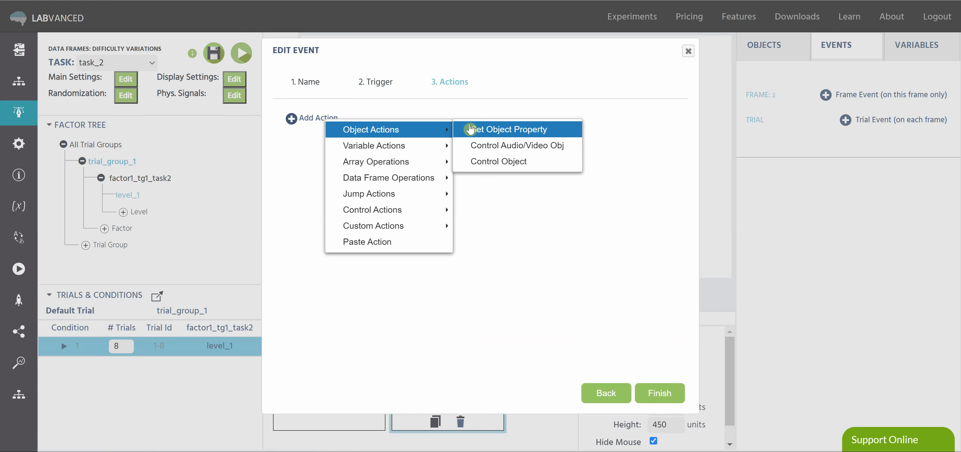
{"action": "left_click", "coordinate": [477, 130]}
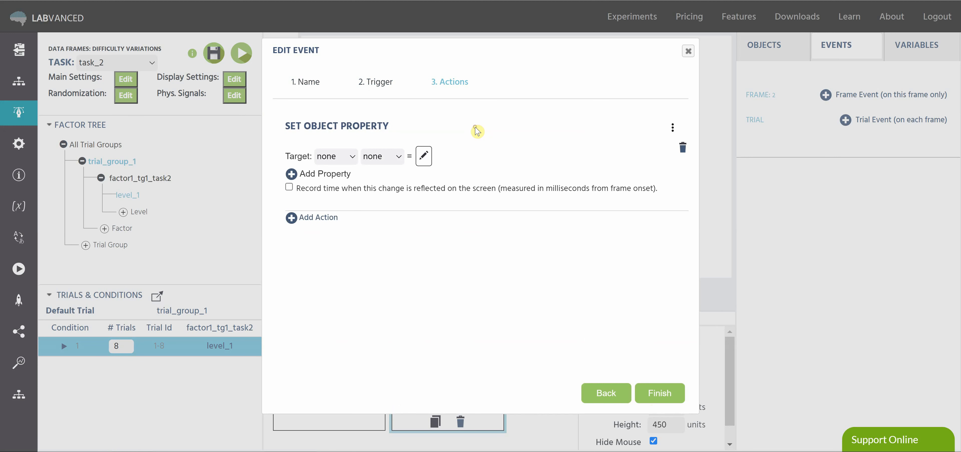
{"action": "left_click", "coordinate": [342, 161]}
{"action": "left_click", "coordinate": [353, 193]}
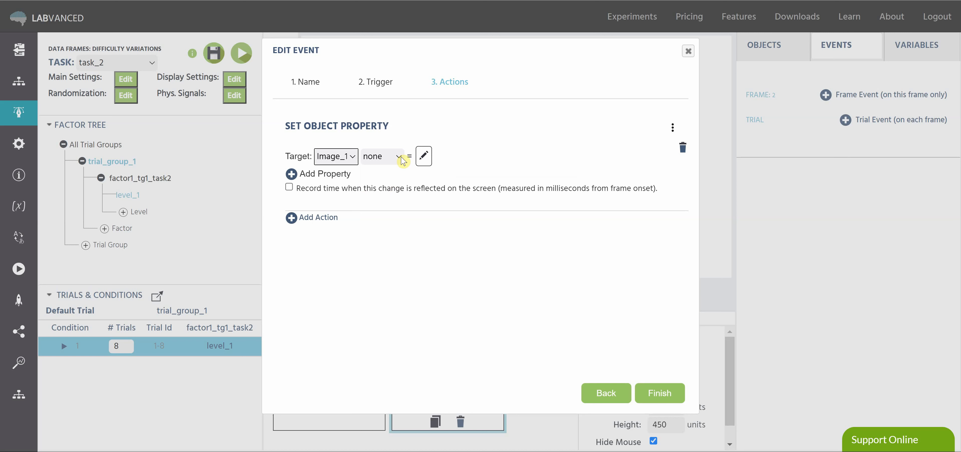
{"action": "left_click", "coordinate": [402, 161]}
{"action": "scroll", "coordinate": [402, 241], "scroll_direction": "down", "scroll_amount": 3}
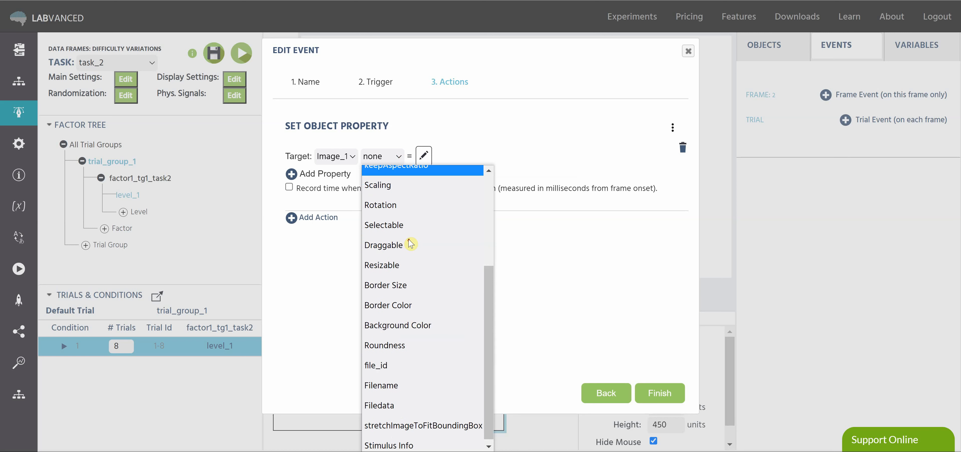
{"action": "left_click", "coordinate": [400, 406]}
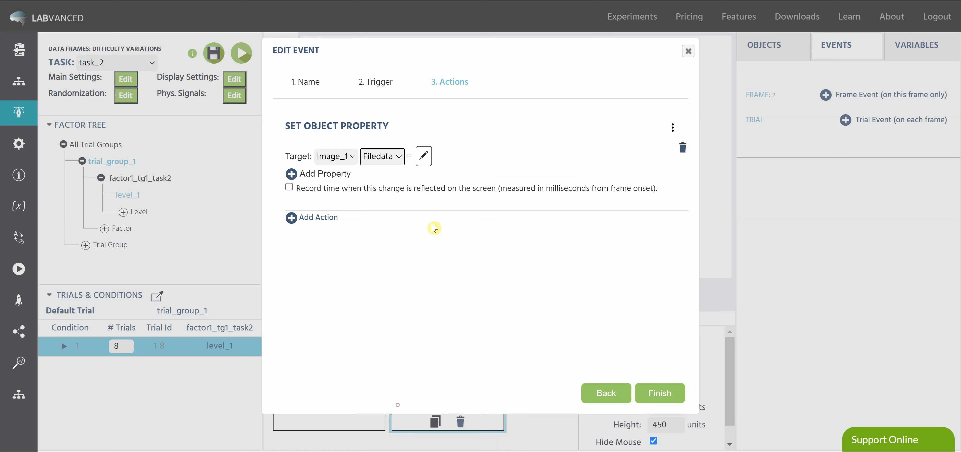
Take the Image_1 Filedata value from a data frame selection on the local variable newdataframe1
{"action": "left_click", "coordinate": [424, 158]}
{"action": "mouse_move", "coordinate": [461, 205]}
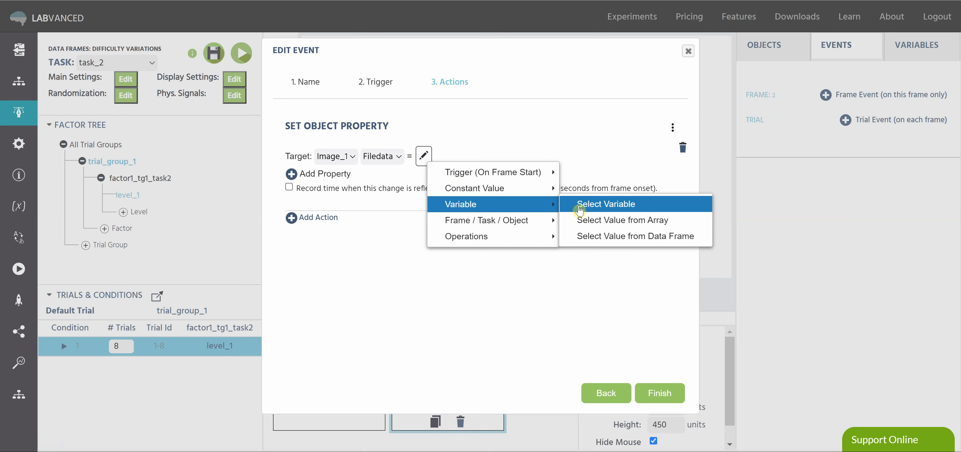
{"action": "left_click", "coordinate": [615, 239]}
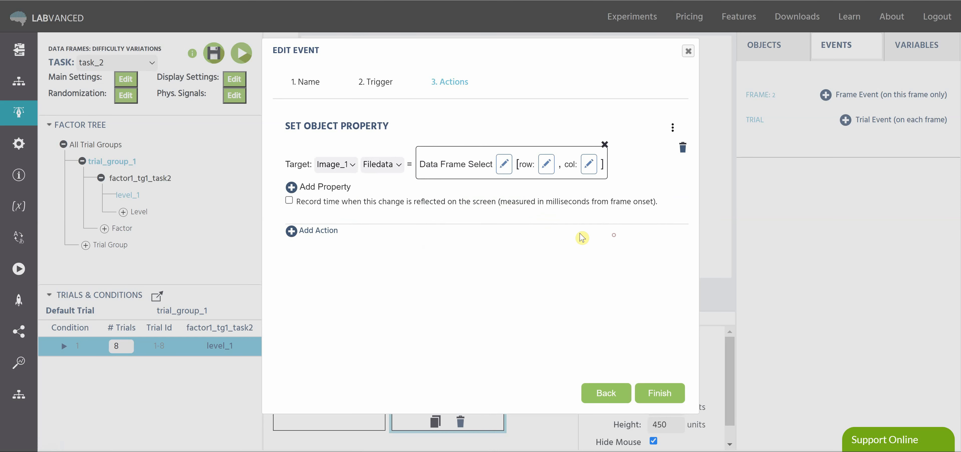
{"action": "left_click", "coordinate": [393, 158]}
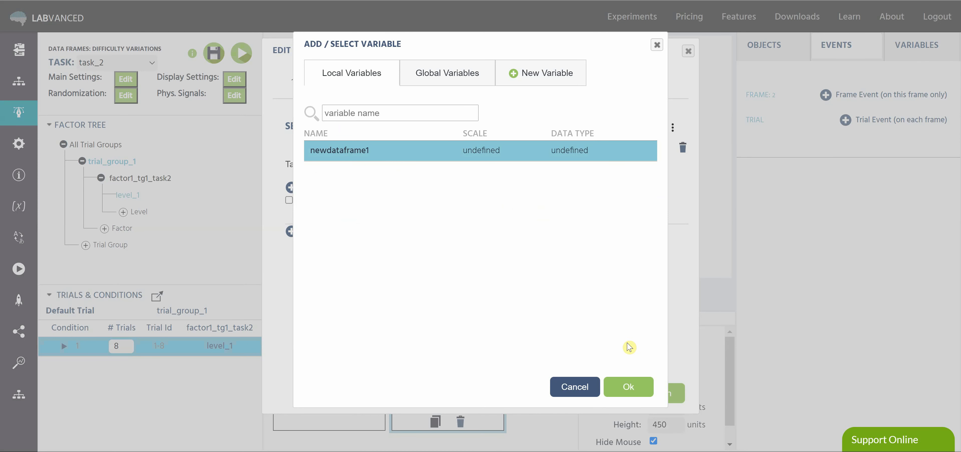
{"action": "left_click", "coordinate": [628, 386]}
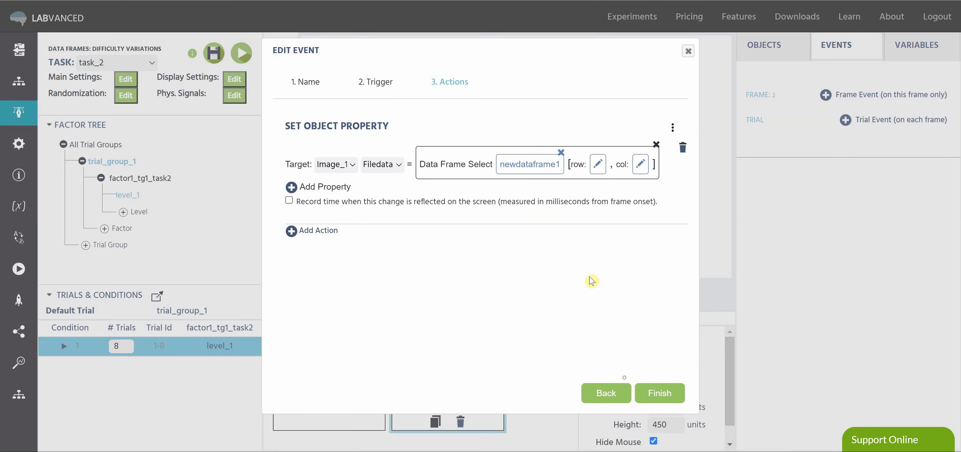
Set the row of the Image_1 data frame selection to the global variable Trial_Nr
{"action": "left_click", "coordinate": [598, 165]}
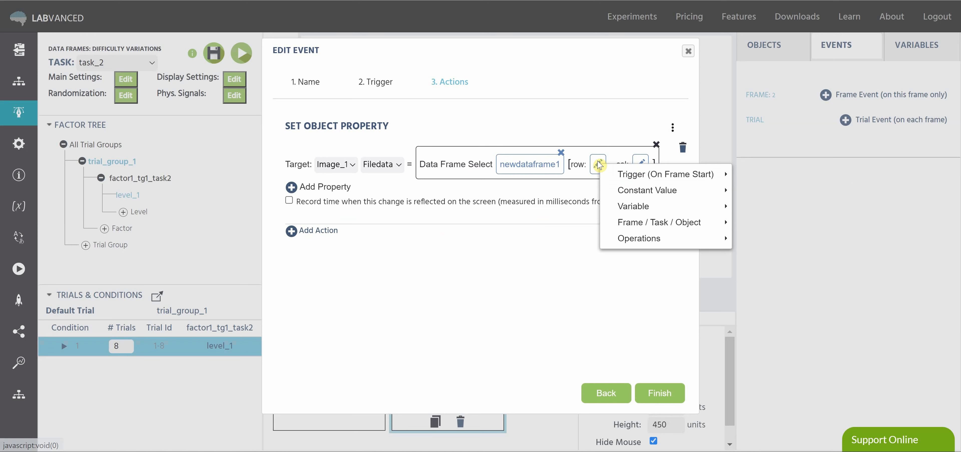
{"action": "mouse_move", "coordinate": [642, 206]}
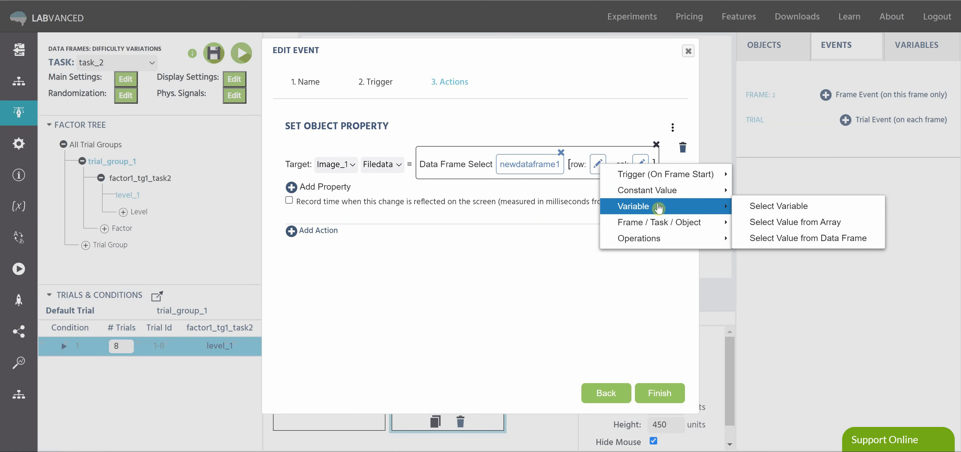
{"action": "left_click", "coordinate": [748, 210]}
{"action": "left_click", "coordinate": [449, 71]}
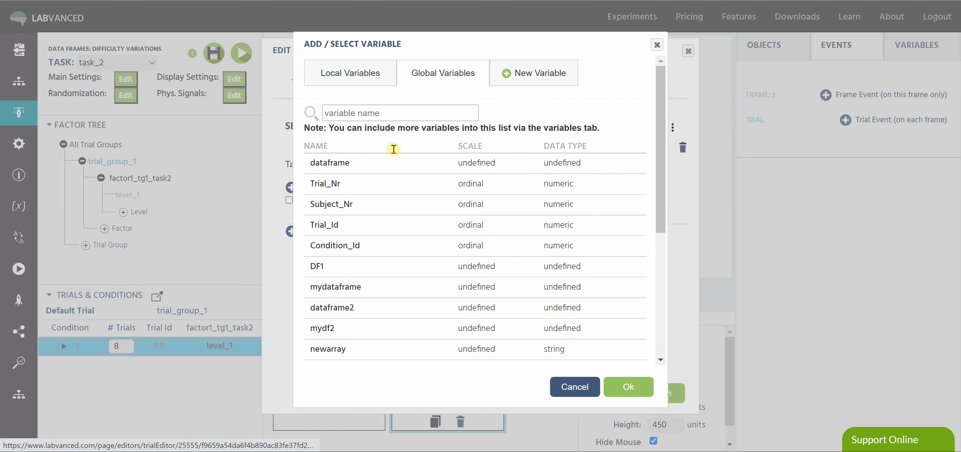
{"action": "left_click", "coordinate": [372, 183]}
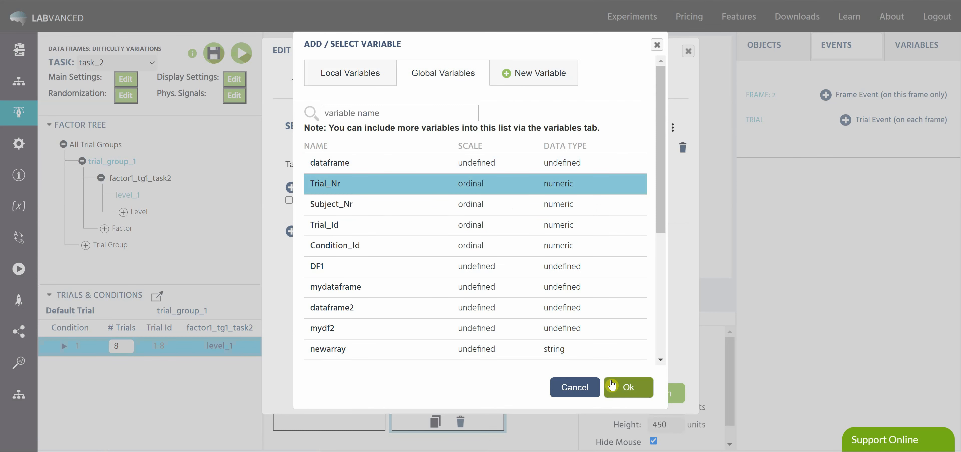
{"action": "left_click", "coordinate": [619, 389]}
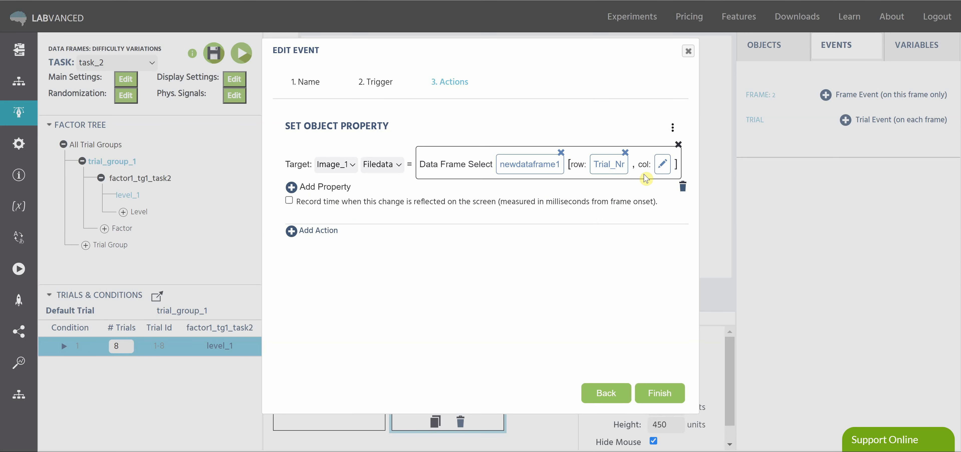
Set the column of the Image_1 data frame selection to the numeric constant 1
{"action": "left_click", "coordinate": [663, 164]}
{"action": "mouse_move", "coordinate": [709, 189]}
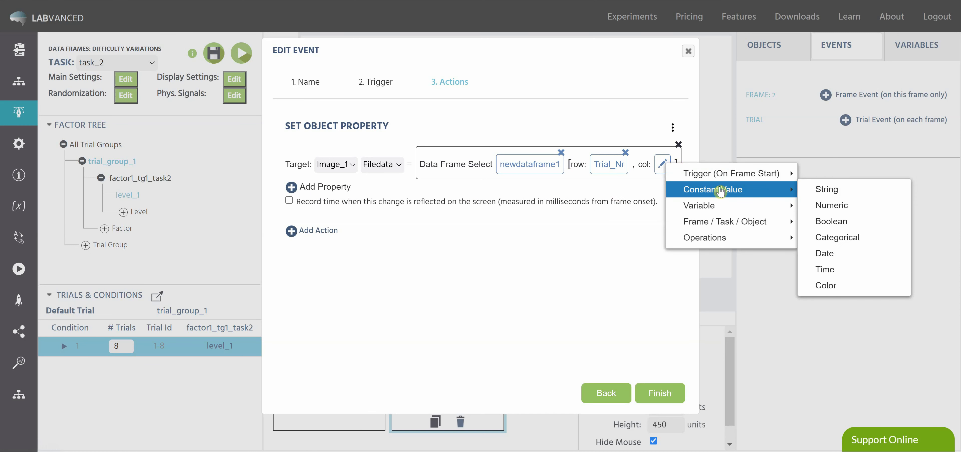
{"action": "left_click", "coordinate": [815, 206]}
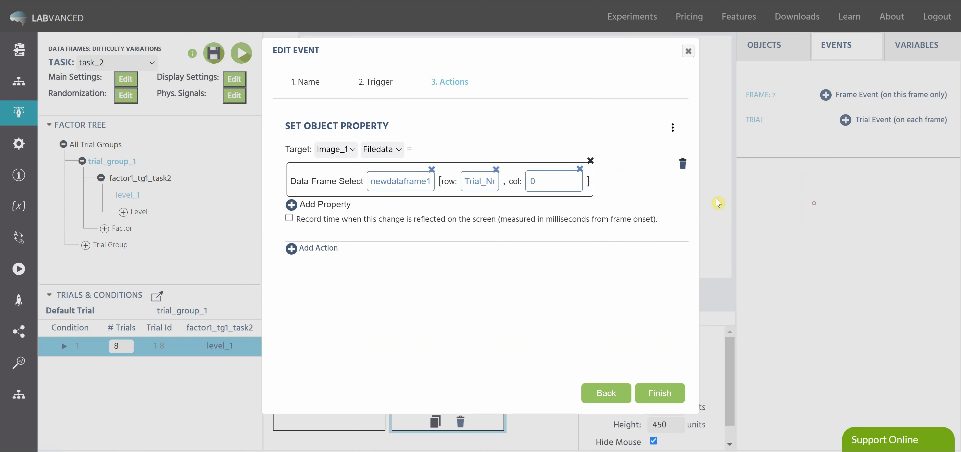
{"action": "left_click", "coordinate": [574, 178]}
Add a second Set Object Property action that targets the Filedata property of Image_2
{"action": "left_click", "coordinate": [321, 251]}
{"action": "mouse_move", "coordinate": [364, 260]}
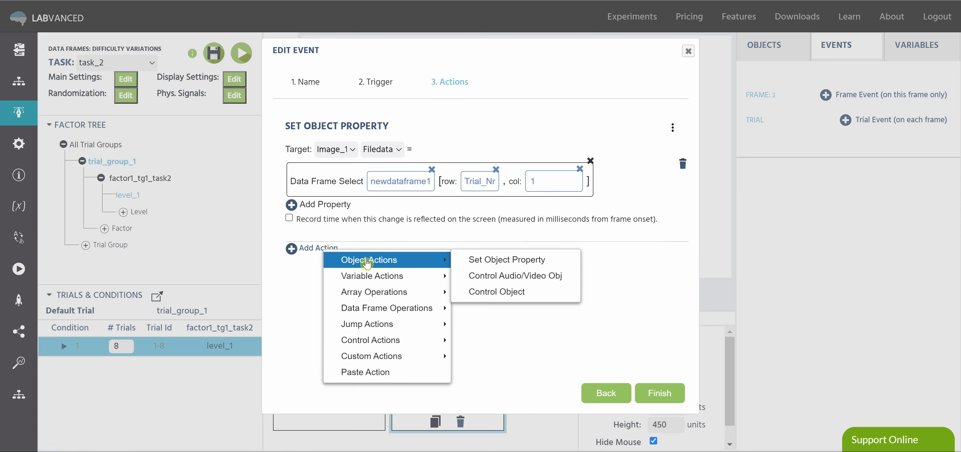
{"action": "left_click", "coordinate": [489, 260]}
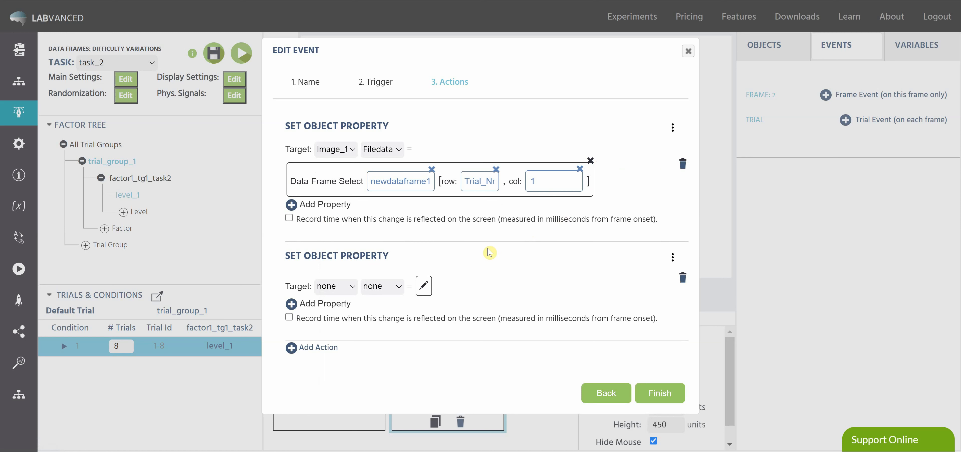
{"action": "left_click", "coordinate": [336, 283]}
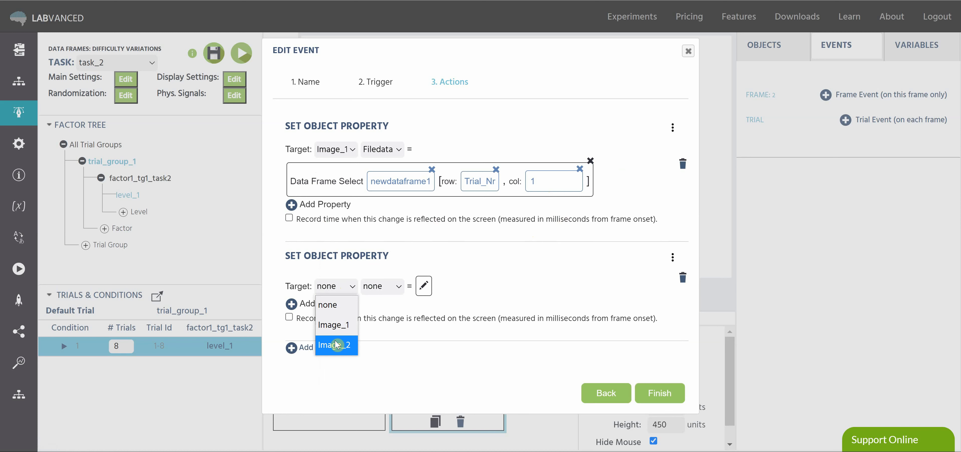
{"action": "left_click", "coordinate": [338, 349]}
{"action": "left_click", "coordinate": [398, 287]}
{"action": "scroll", "coordinate": [422, 222], "scroll_direction": "down", "scroll_amount": 5}
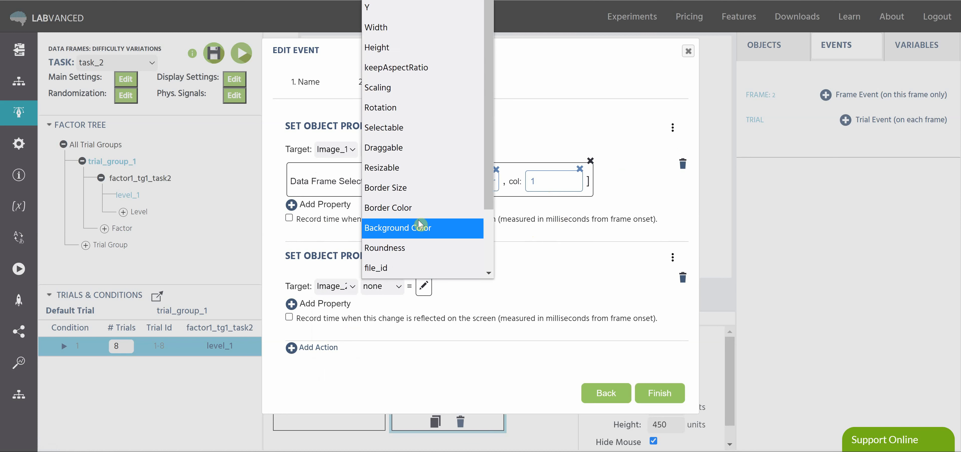
{"action": "left_click", "coordinate": [401, 228]}
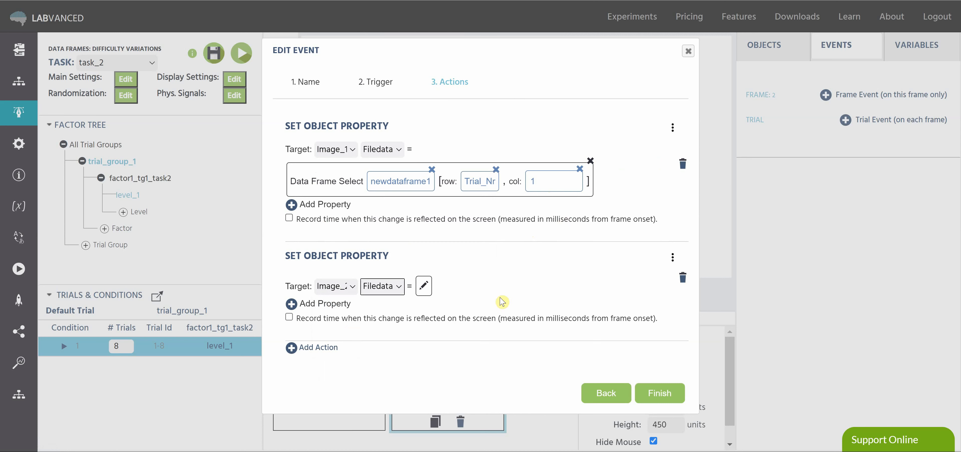
{"action": "left_click", "coordinate": [423, 286]}
{"action": "mouse_move", "coordinate": [522, 330]}
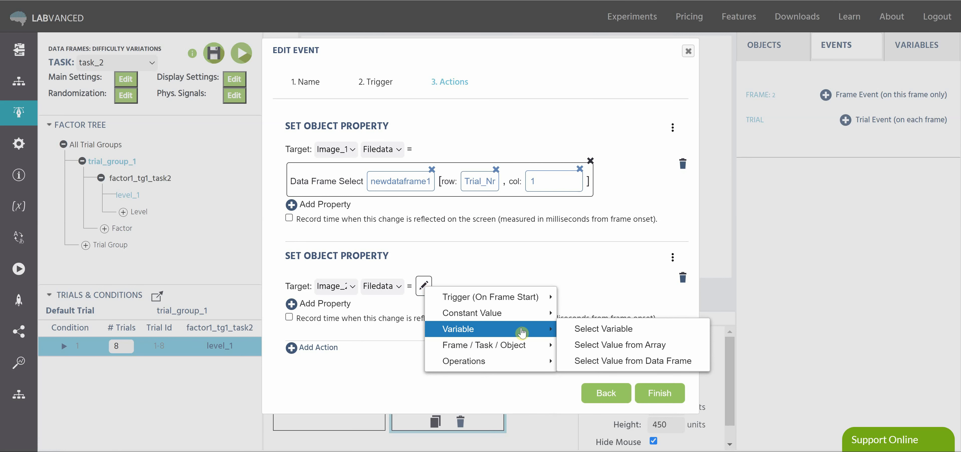
{"action": "left_click", "coordinate": [584, 333]}
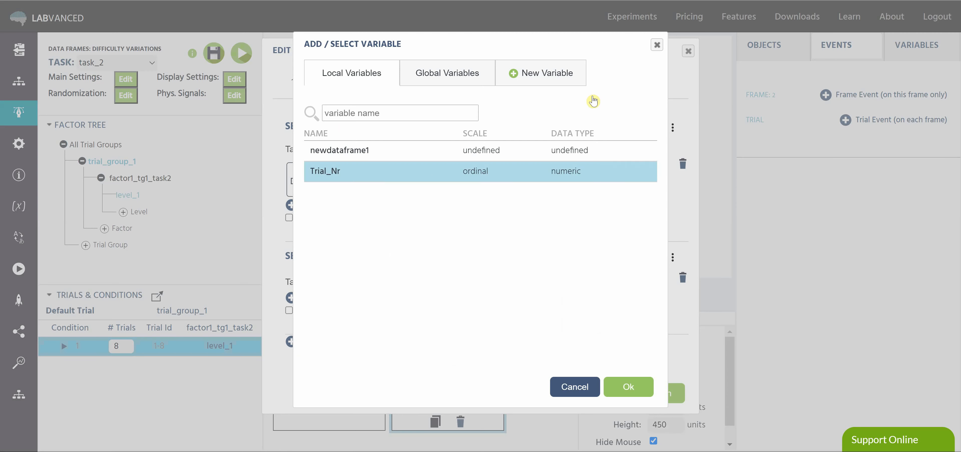
{"action": "left_click", "coordinate": [657, 45]}
{"action": "left_click", "coordinate": [423, 279]}
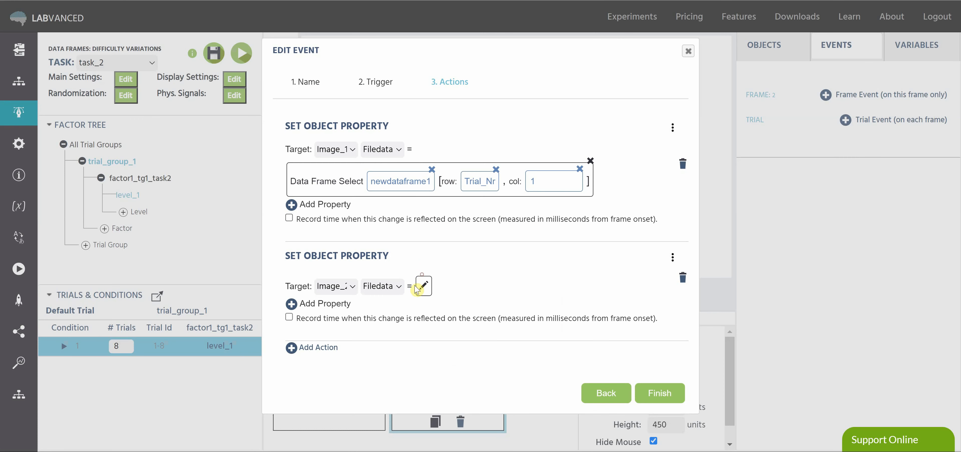
Take the Image_2 Filedata value from a data frame selection on the local variable newdataframe1
{"action": "left_click", "coordinate": [424, 287]}
{"action": "mouse_move", "coordinate": [504, 330]}
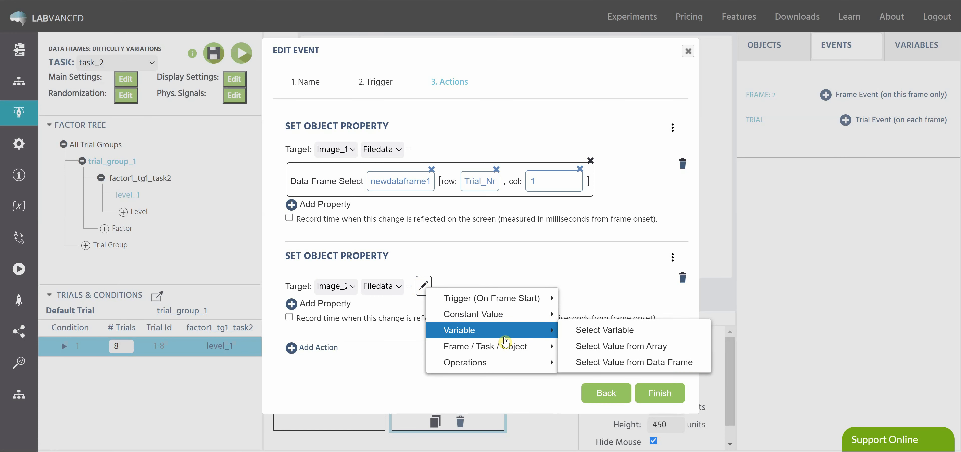
{"action": "left_click", "coordinate": [583, 365]}
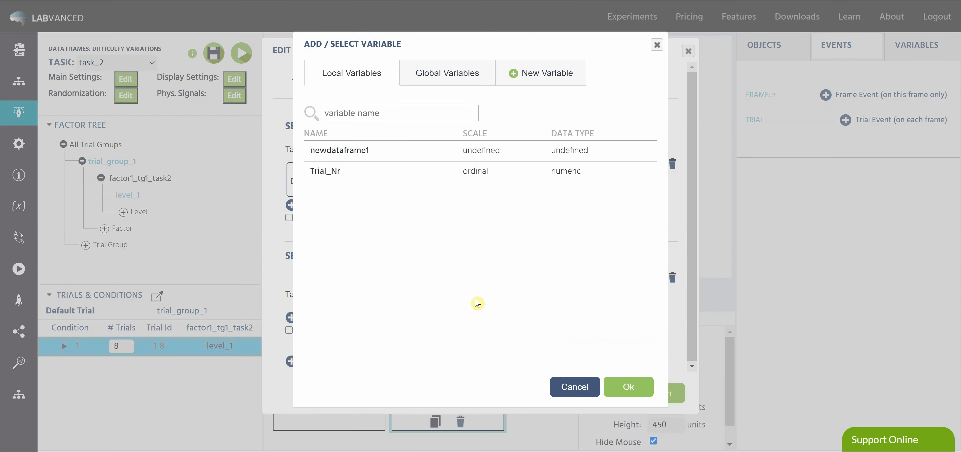
{"action": "left_click", "coordinate": [365, 152]}
{"action": "left_click", "coordinate": [623, 387]}
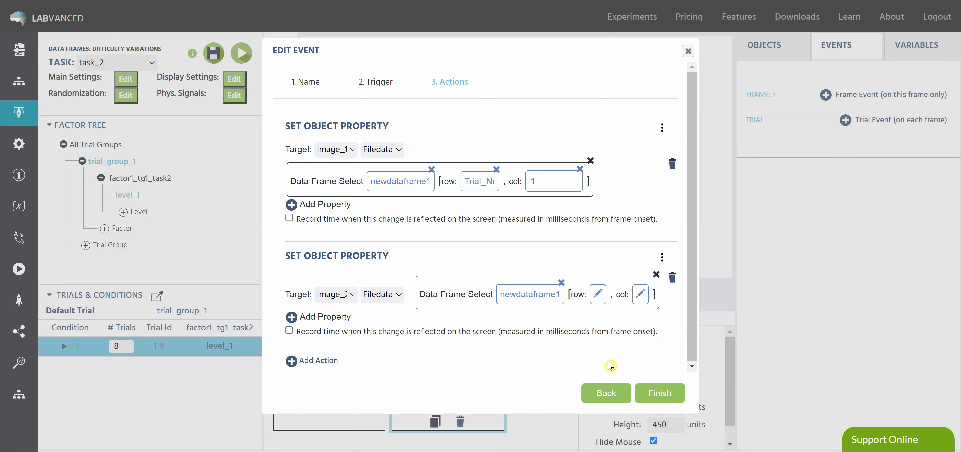
Set the row of the Image_2 data frame selection to the variable Trial_Nr
{"action": "left_click", "coordinate": [598, 294]}
{"action": "mouse_move", "coordinate": [636, 339]}
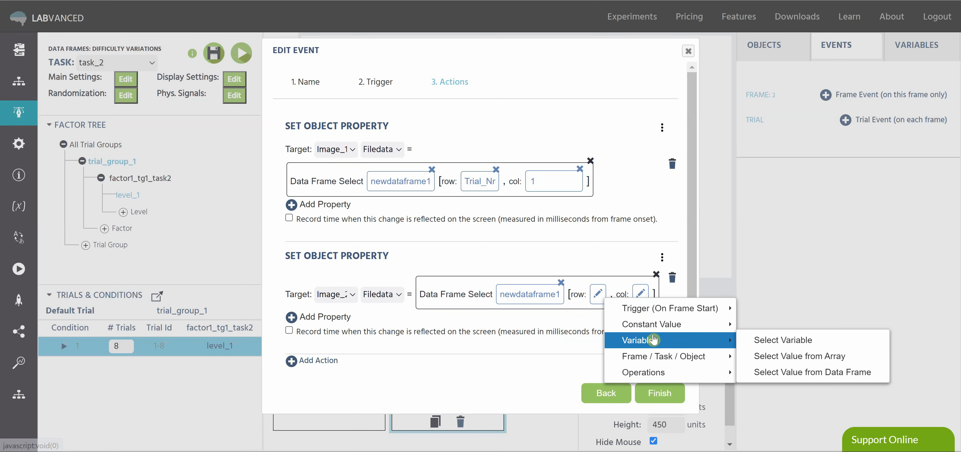
{"action": "left_click", "coordinate": [766, 342]}
{"action": "left_click", "coordinate": [395, 174]}
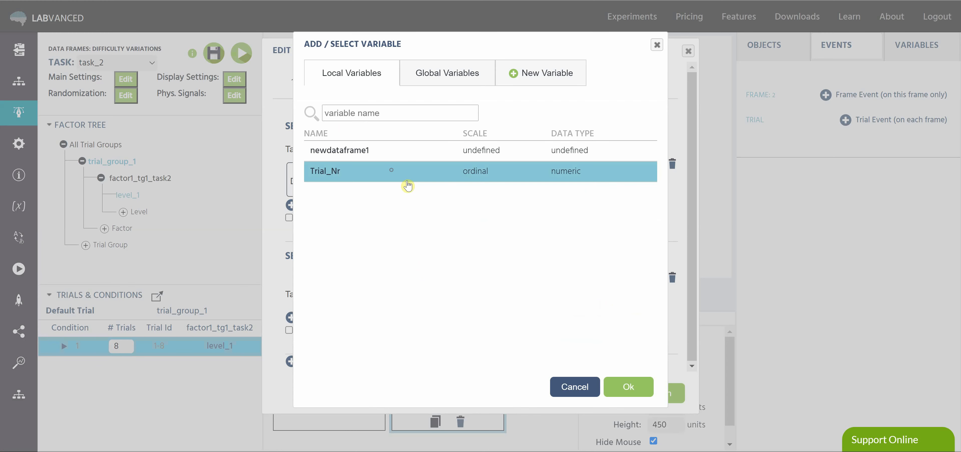
{"action": "left_click", "coordinate": [648, 381]}
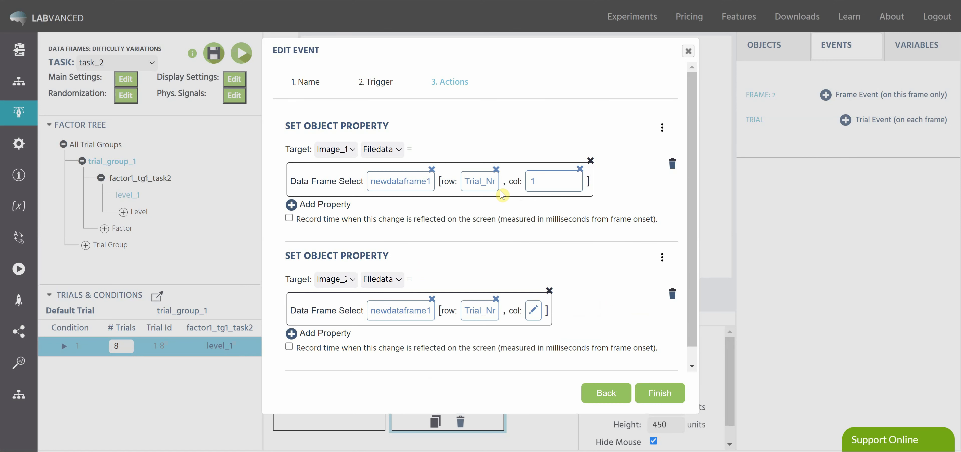
Set the column of the Image_2 data frame selection to the numeric constant 2 and finish the event
{"action": "scroll", "coordinate": [691, 211], "scroll_direction": "down", "scroll_amount": 1}
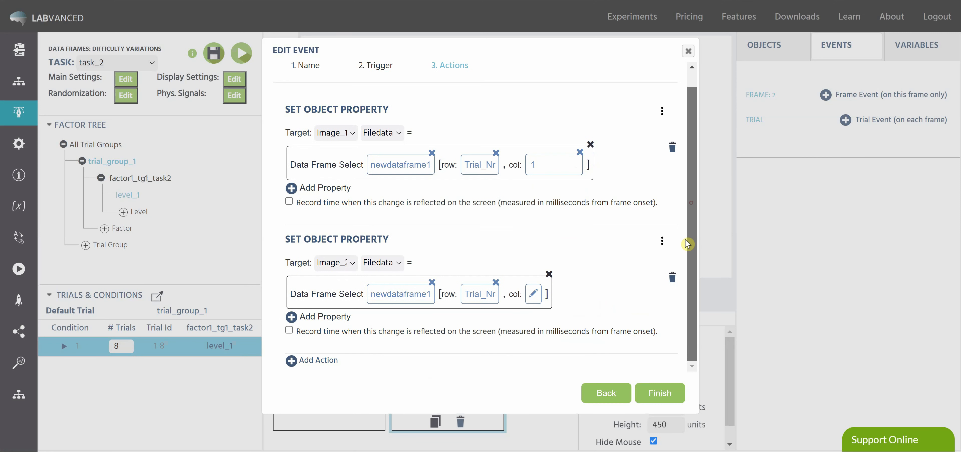
{"action": "left_click", "coordinate": [533, 293]}
{"action": "mouse_move", "coordinate": [635, 305]}
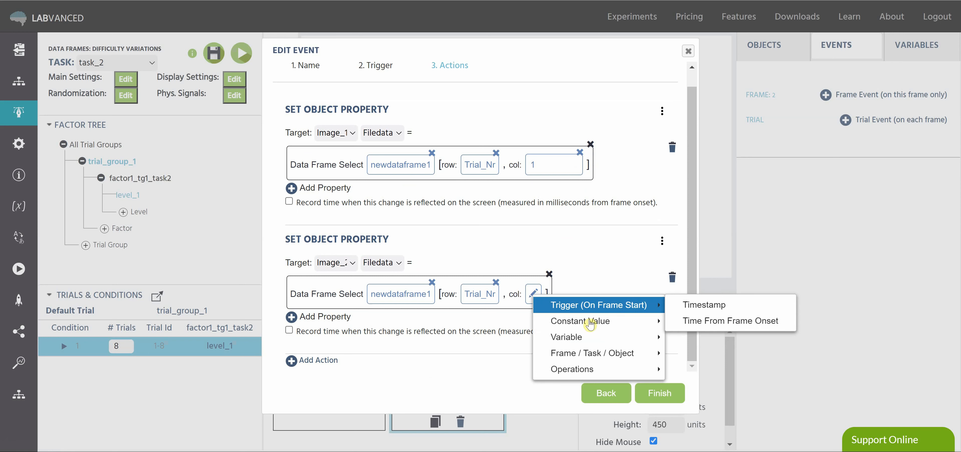
{"action": "mouse_move", "coordinate": [635, 320]}
{"action": "left_click", "coordinate": [691, 335]}
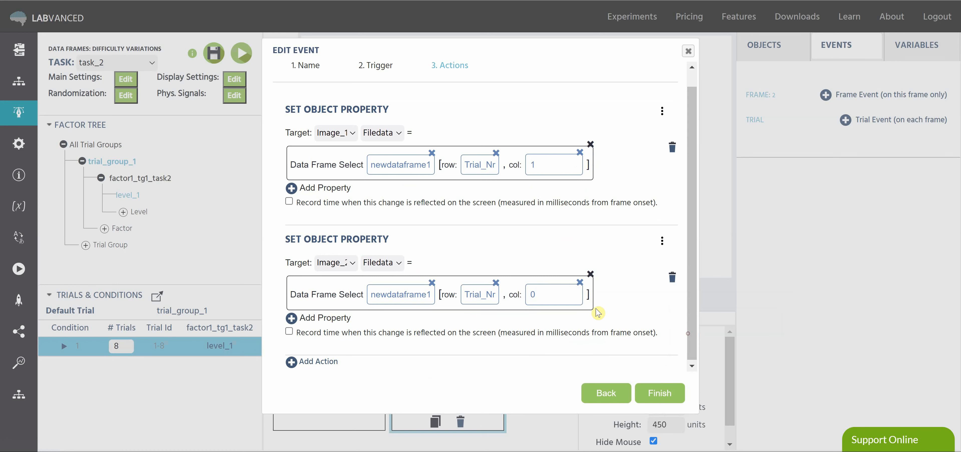
{"action": "left_click", "coordinate": [631, 317]}
{"action": "left_click", "coordinate": [661, 392]}
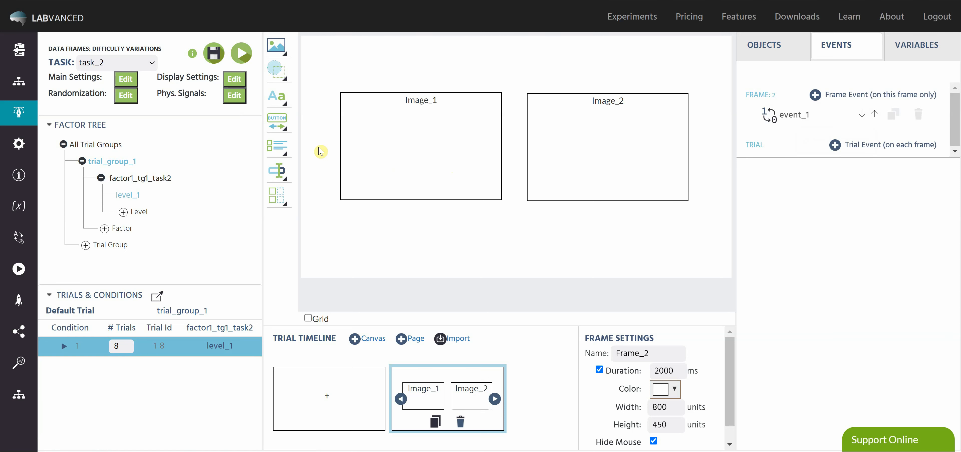
Set the trial order of task_2 to Dynamic in the randomization settings
{"action": "left_click", "coordinate": [126, 95]}
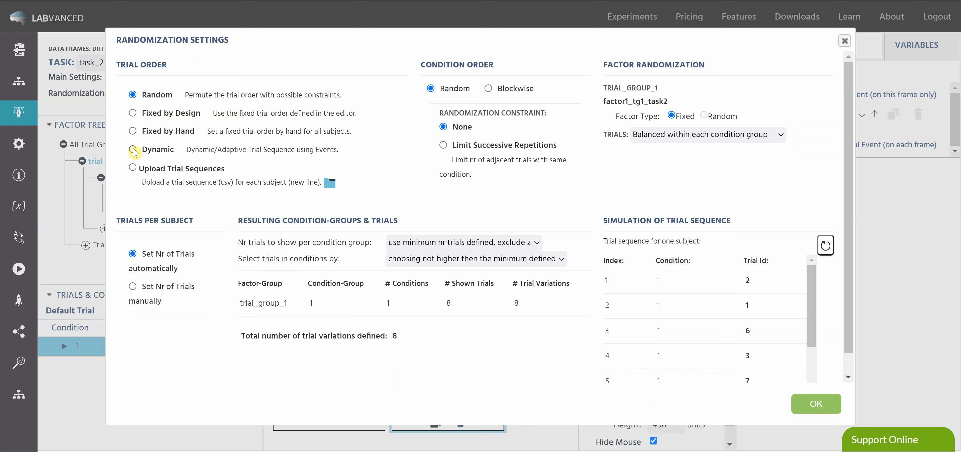
{"action": "left_click", "coordinate": [133, 149]}
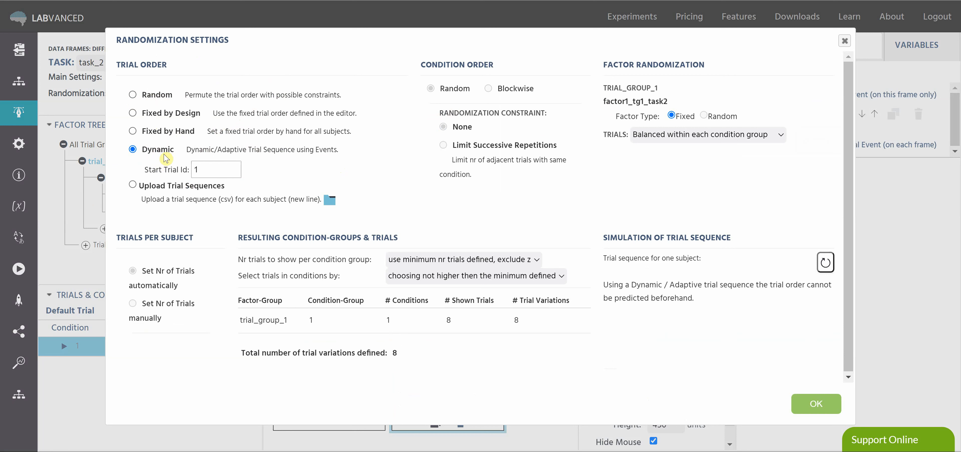
{"action": "left_click", "coordinate": [816, 405]}
{"action": "left_click", "coordinate": [805, 408]}
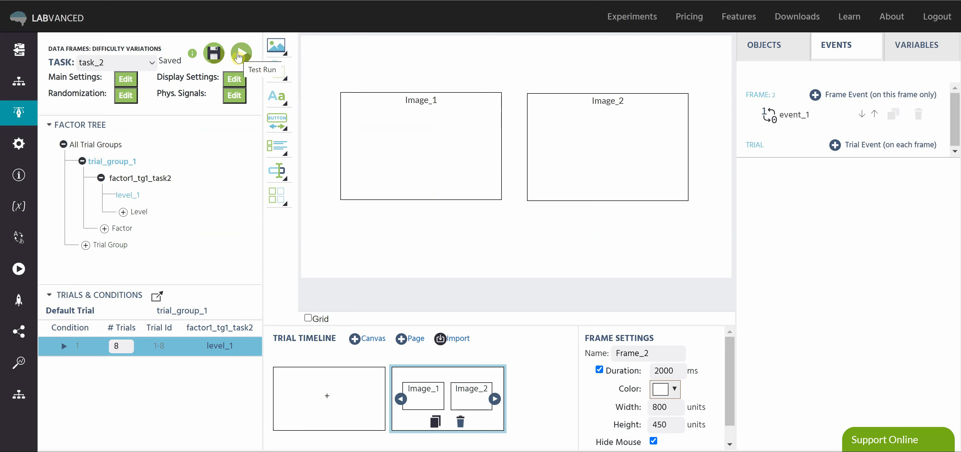
Launch a test run of the study and start the experiment
{"action": "left_click", "coordinate": [240, 54]}
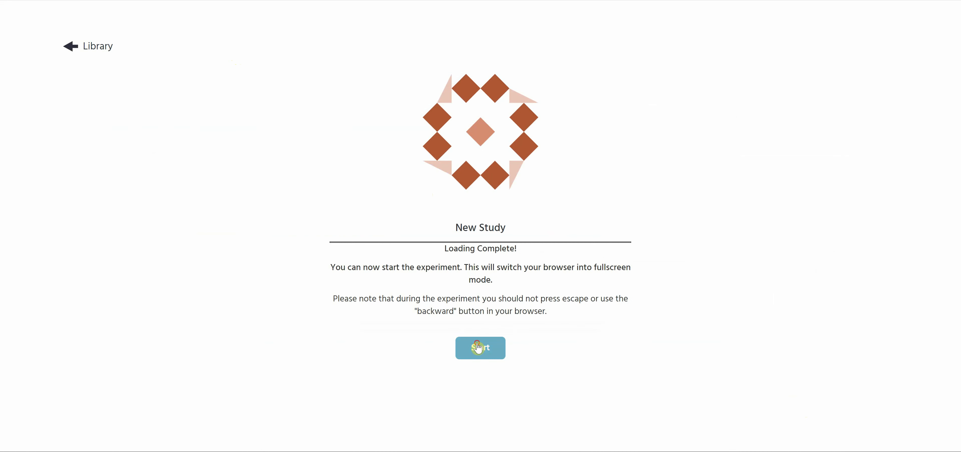
{"action": "left_click", "coordinate": [479, 348]}
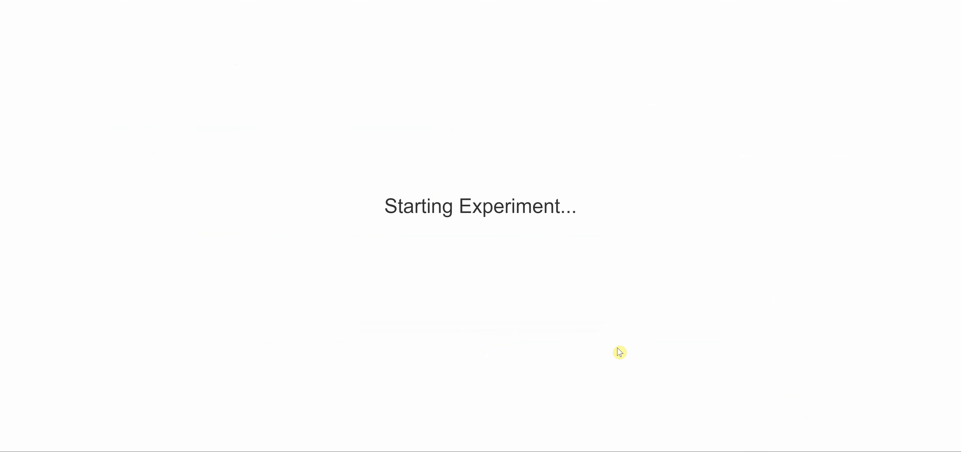